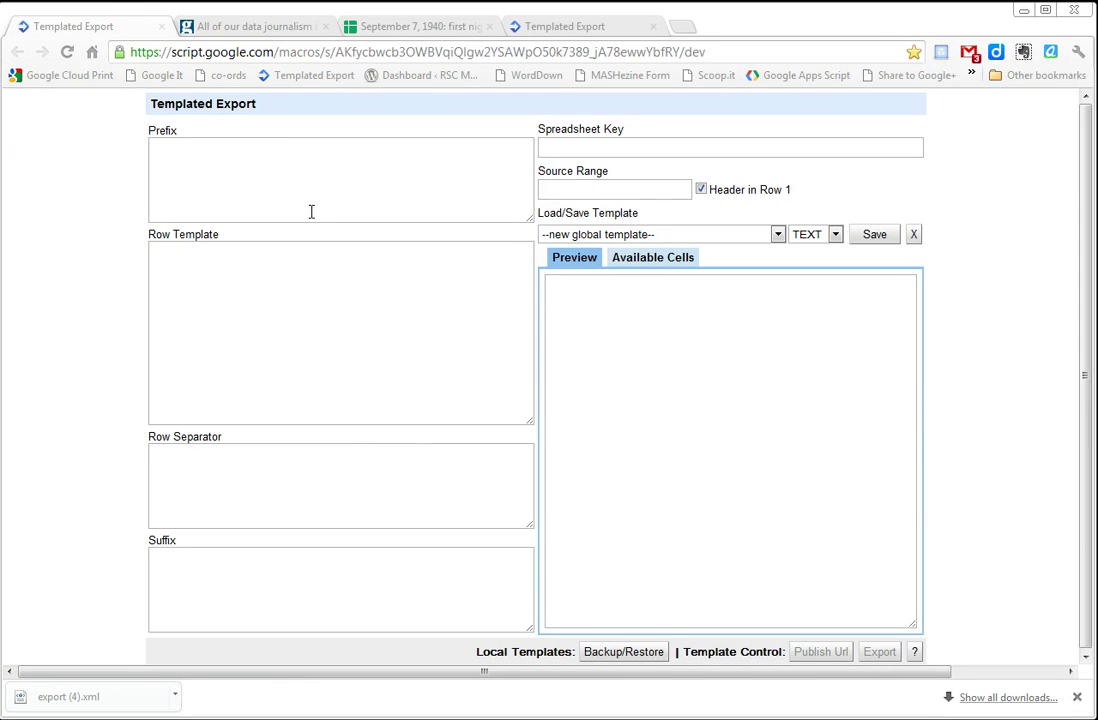
- Switch to the 'All of our data journalism in one spreadsheet' article and scroll to its Data summary table
click(264, 30)
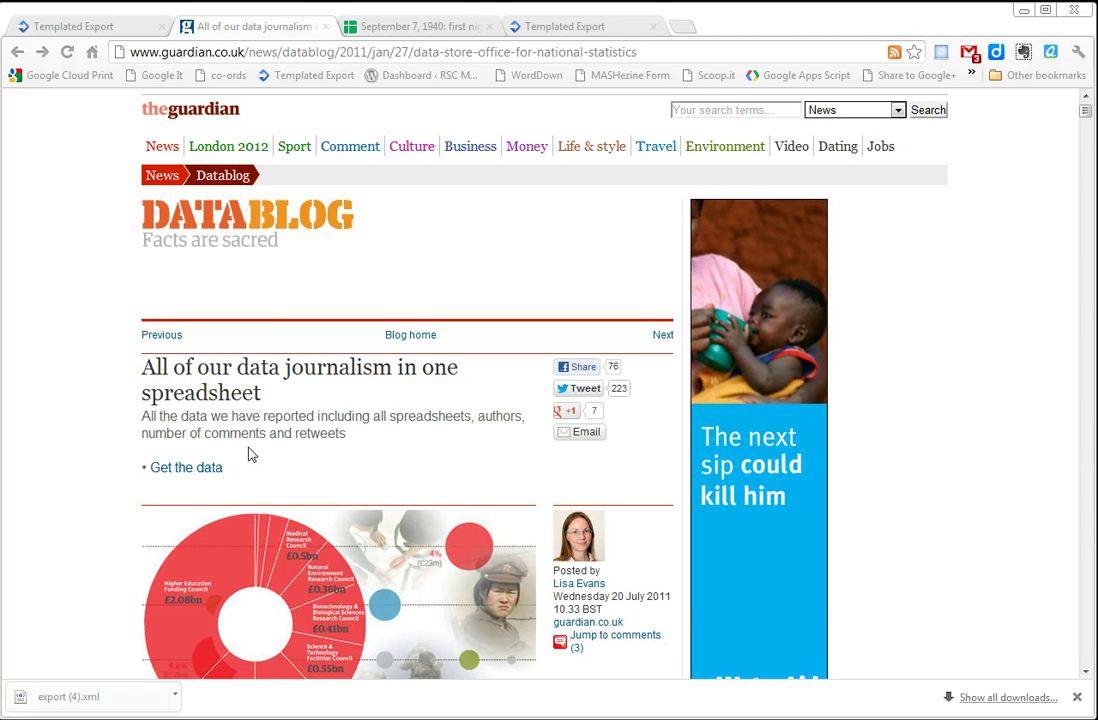
scroll(250, 455, down, 3)
scroll(250, 455, up, 3)
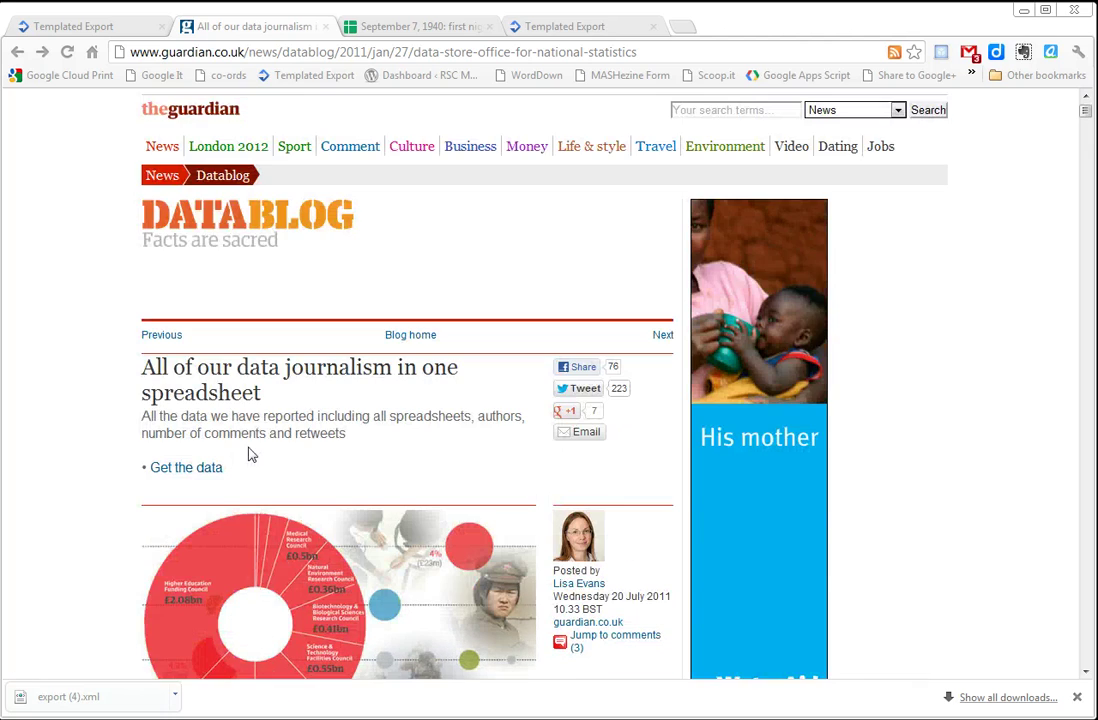
scroll(250, 455, down, 5)
scroll(250, 455, down, 15)
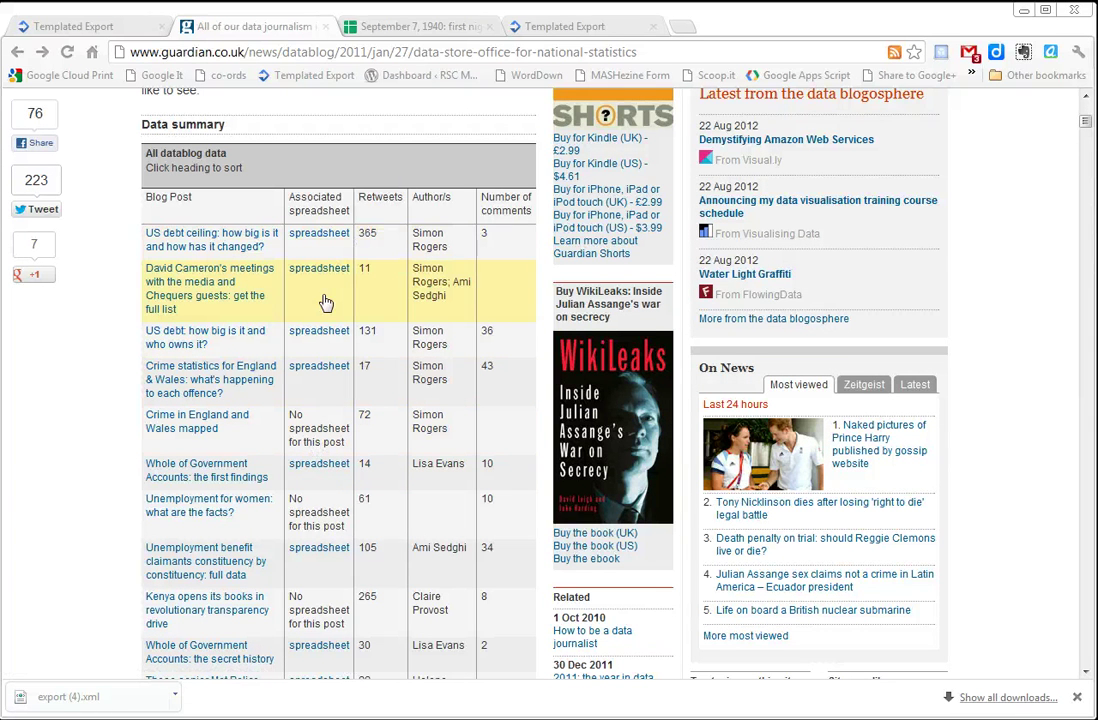
- Open the 'September 7, 1940: first night of the Blitz' spreadsheet, then return to Templated Export
click(385, 30)
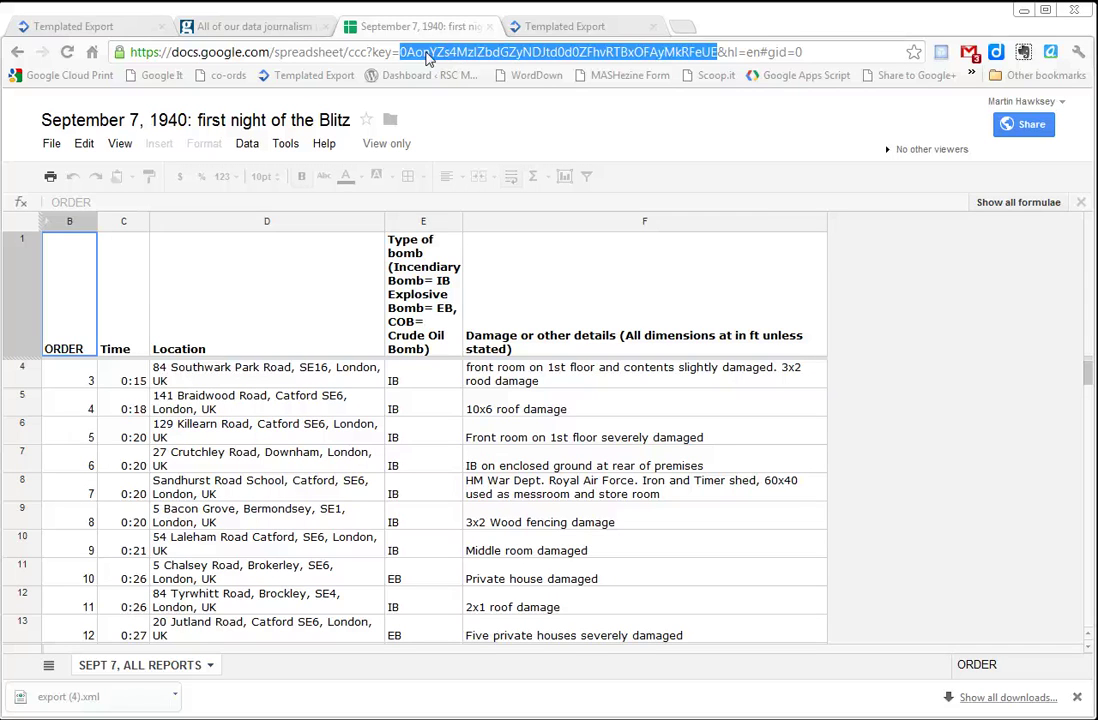
click(82, 27)
- Load the guardianDatastoreBlitzKml template and begin fixing the Source Range sheet name to 'SEPT 7, ALL REPORTS'
click(620, 234)
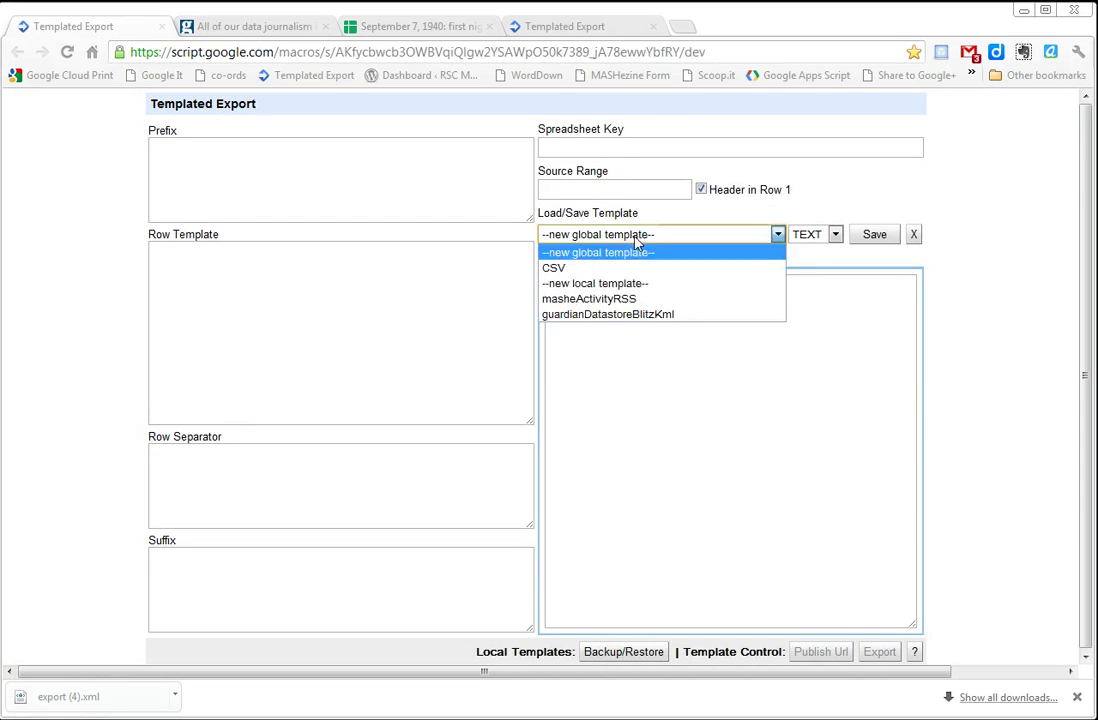
click(630, 314)
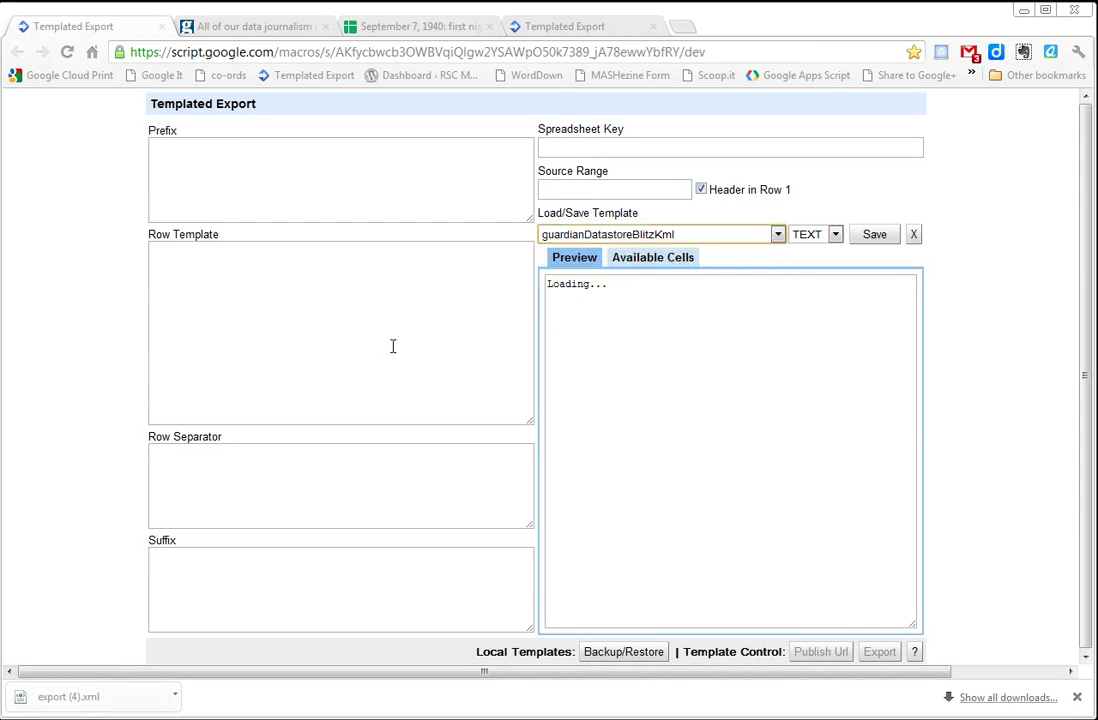
click(569, 190)
text(T)
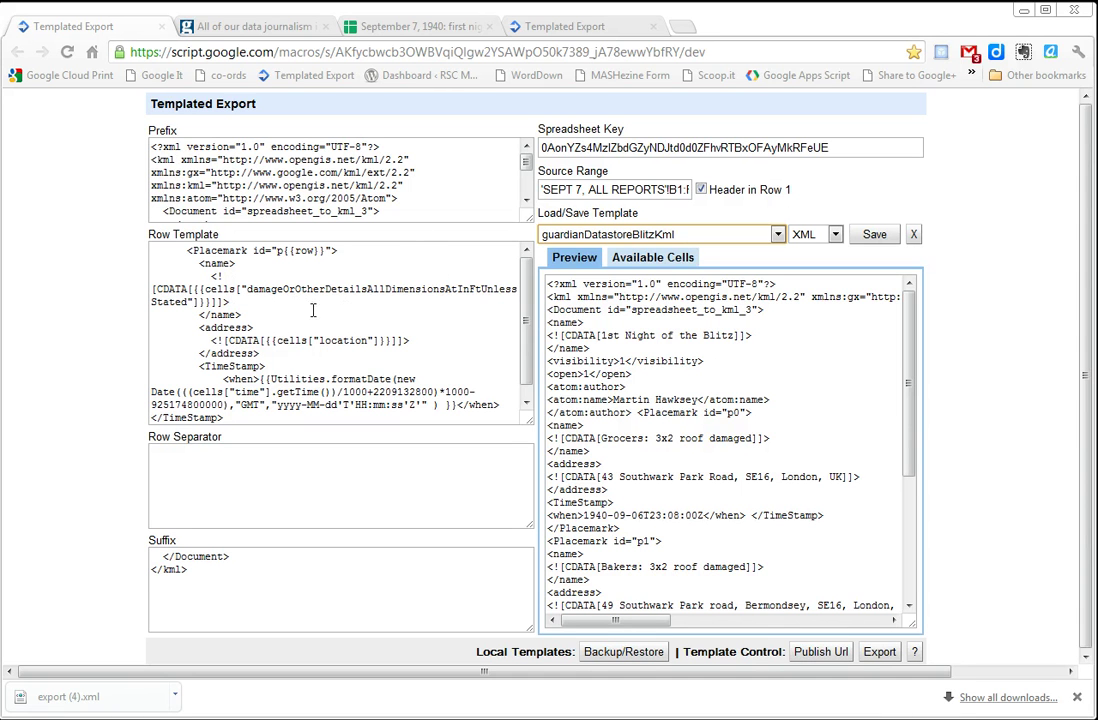
click(652, 259)
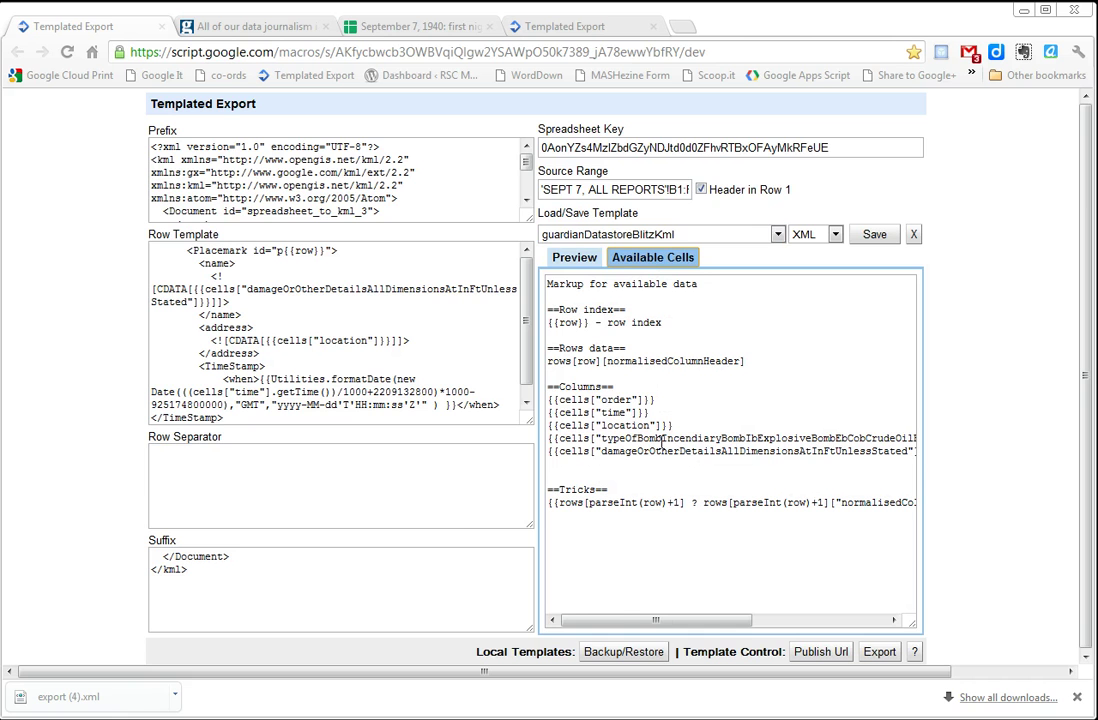
click(365, 27)
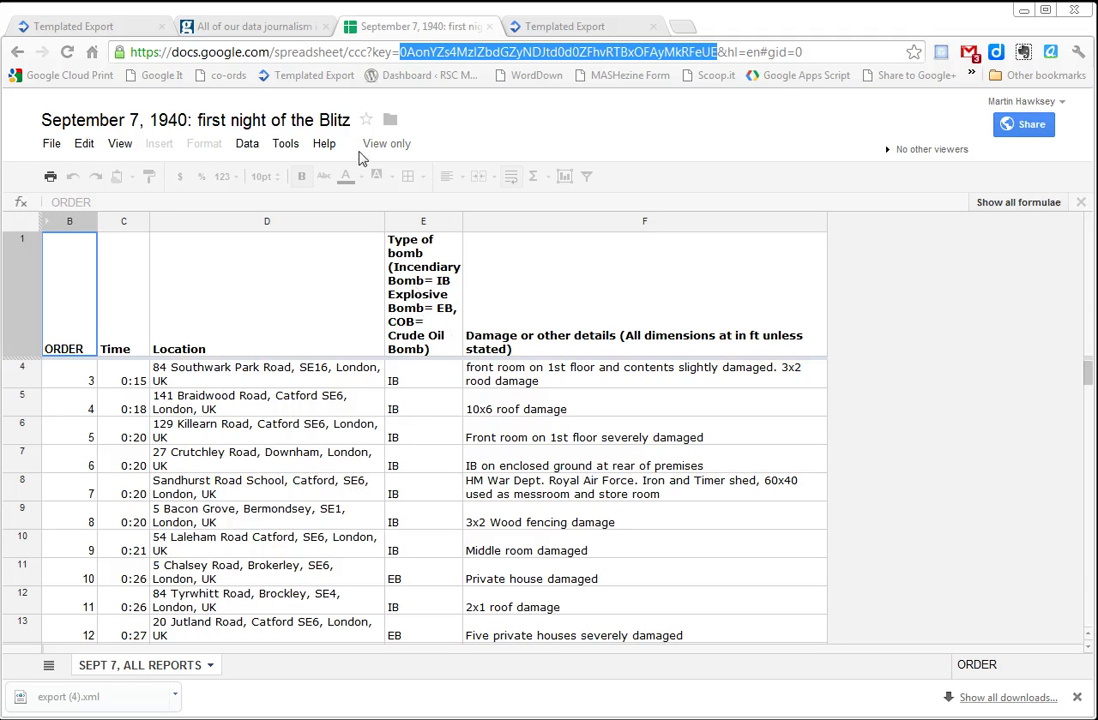
click(116, 27)
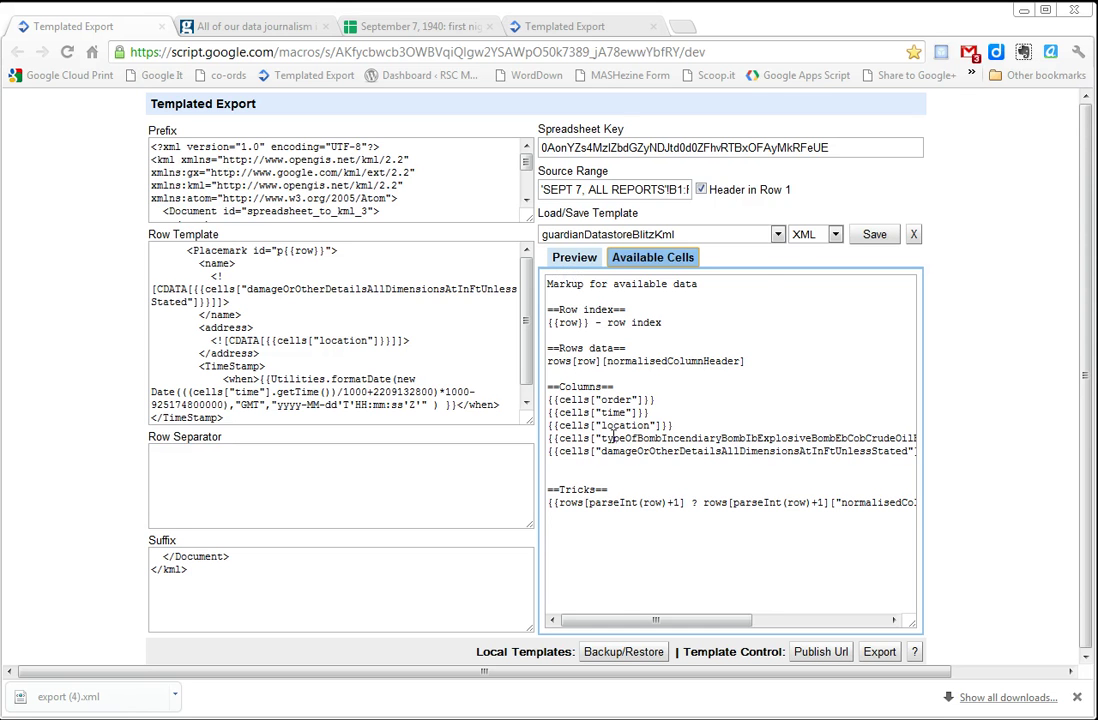
click(572, 259)
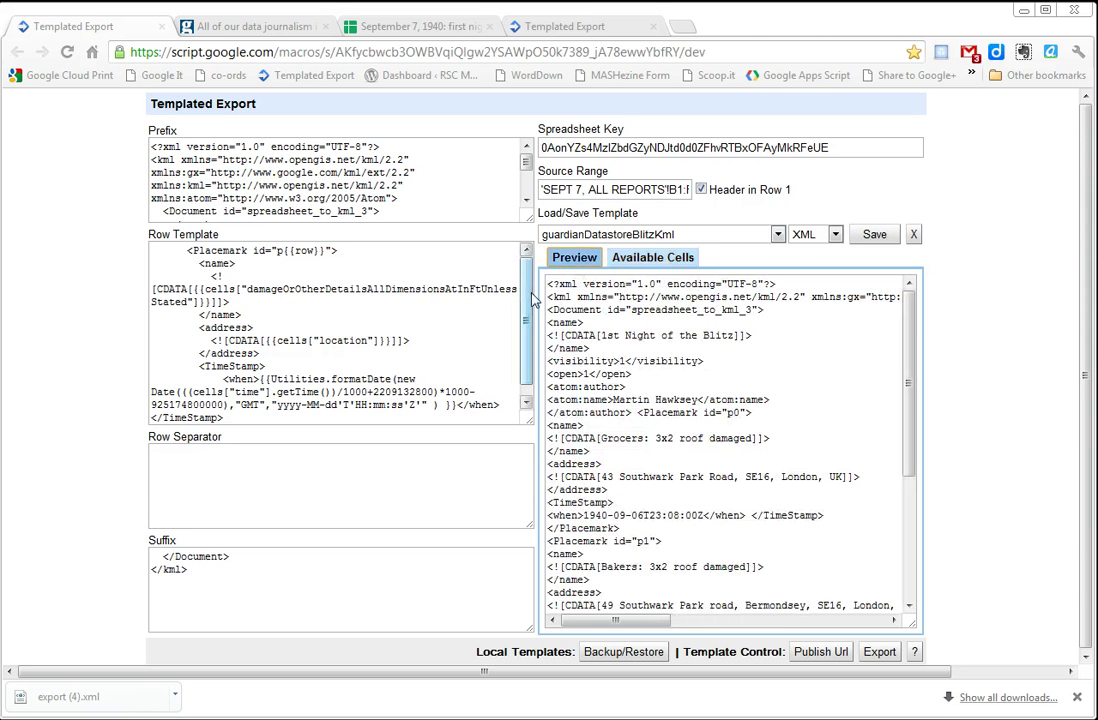
drag(528, 298, 528, 308)
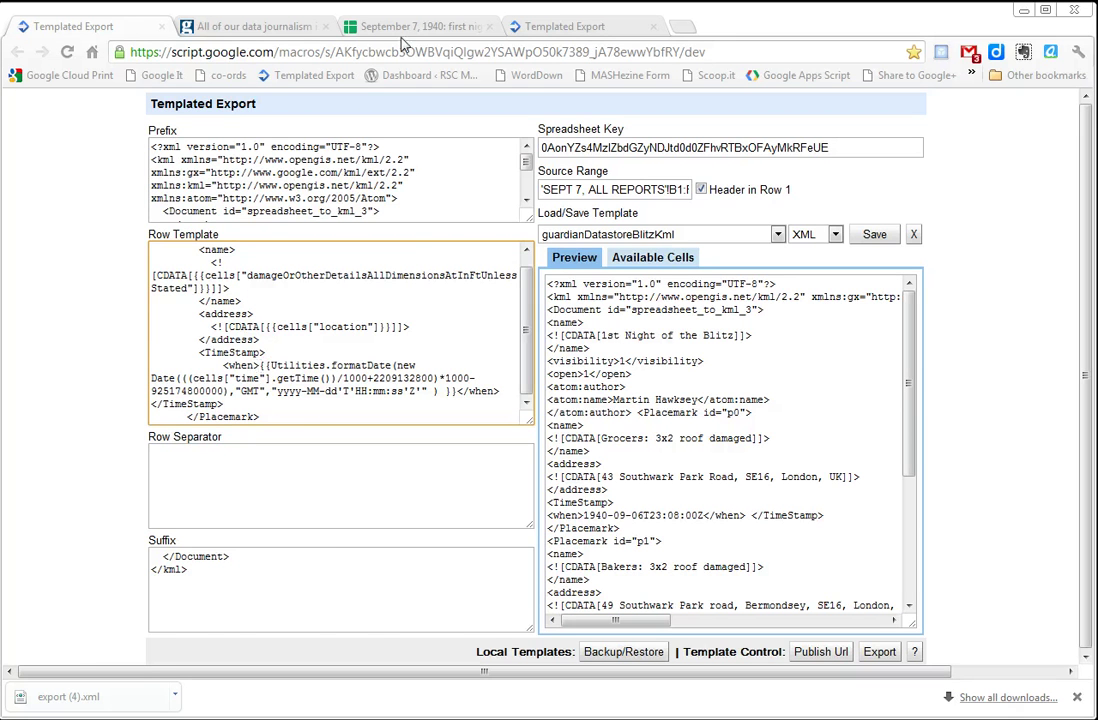
click(345, 30)
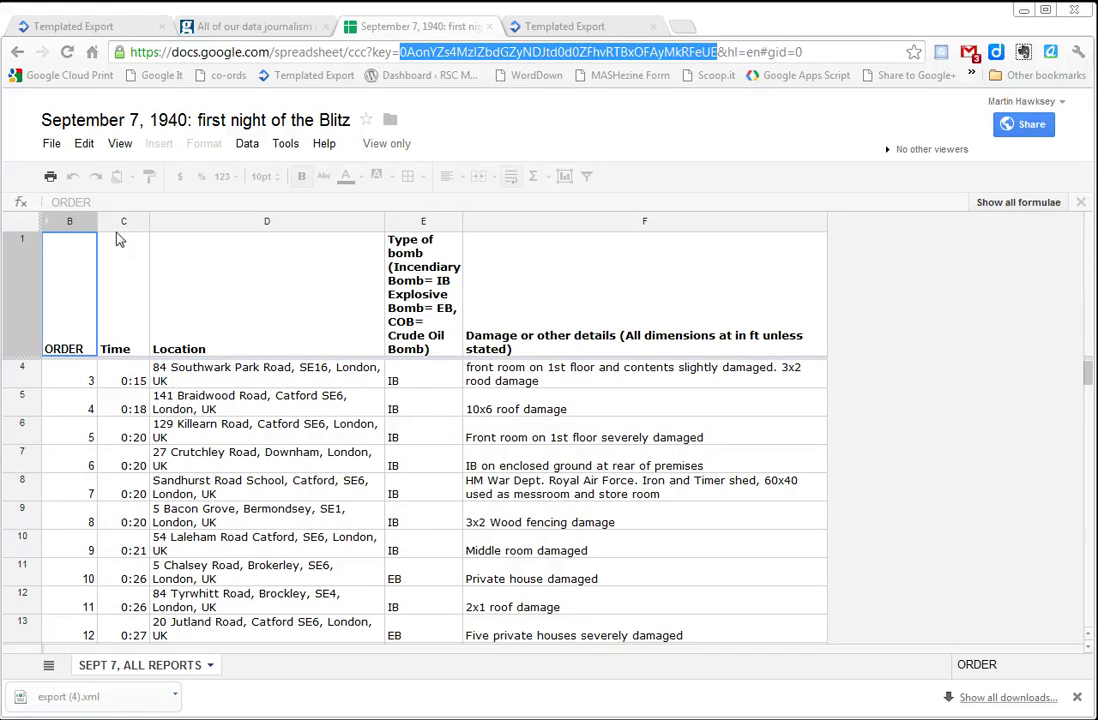
click(107, 25)
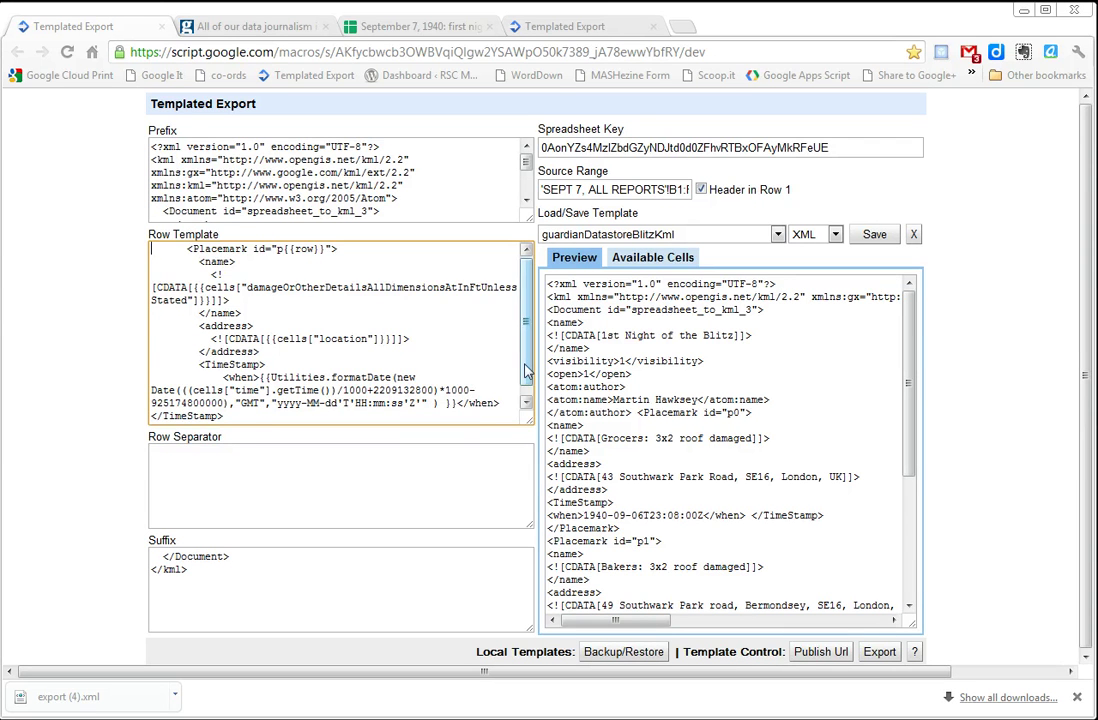
scroll(519, 365, down, 1)
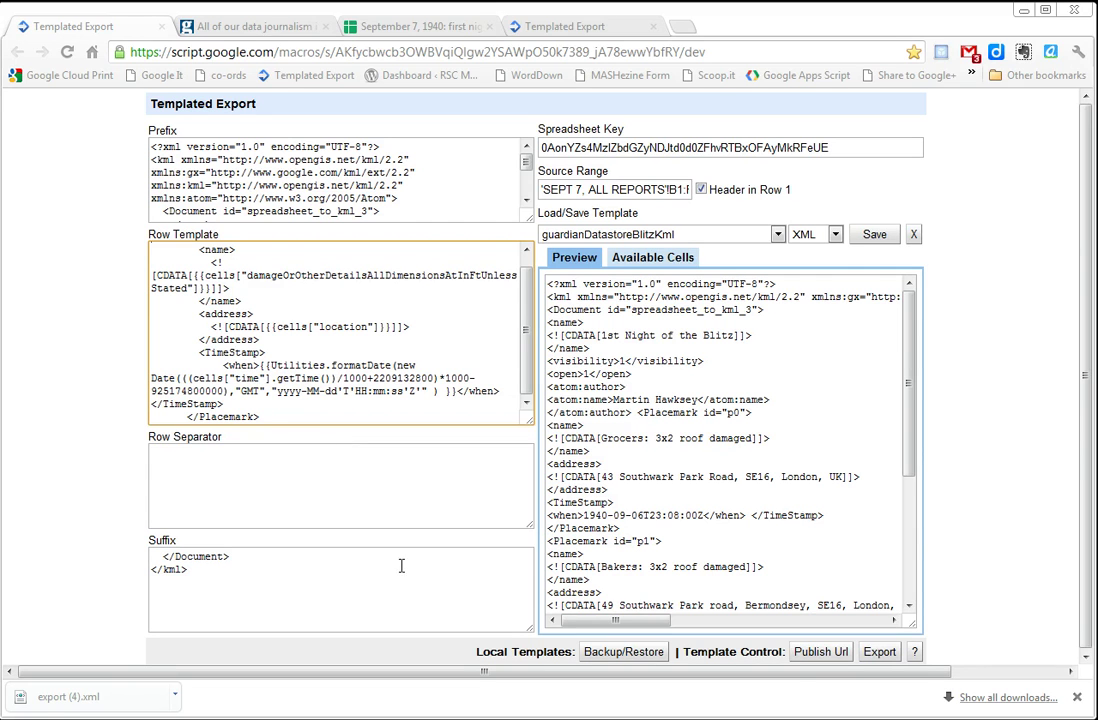
- Set the Blitz template's Published State to Published
click(819, 658)
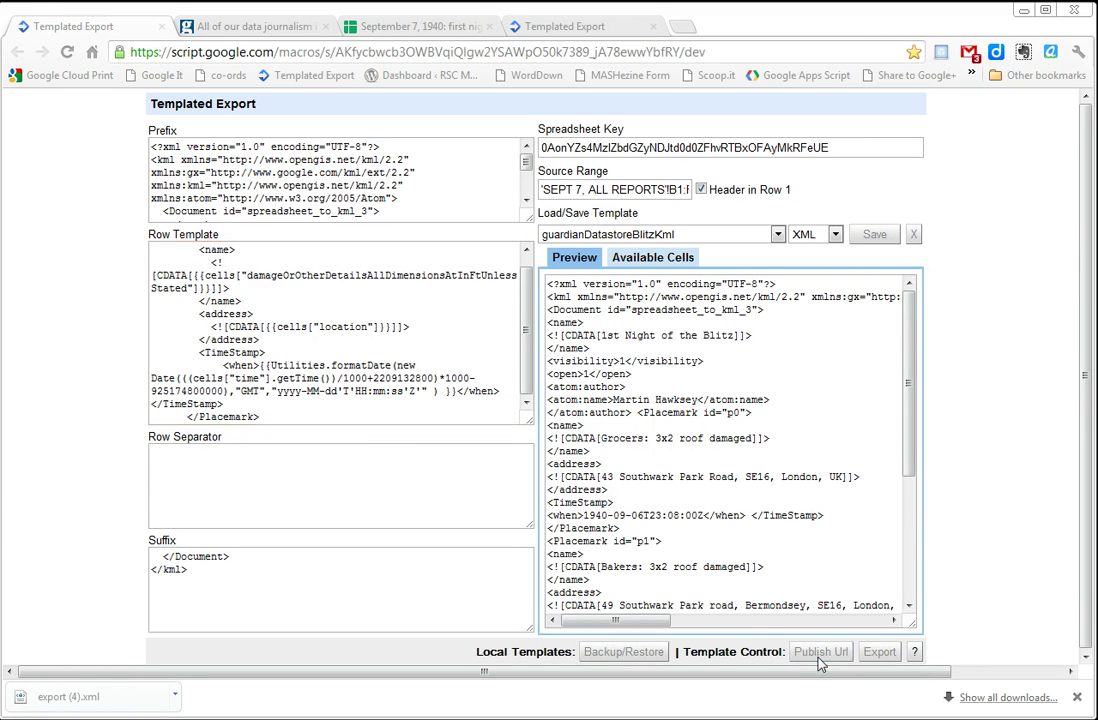
click(481, 411)
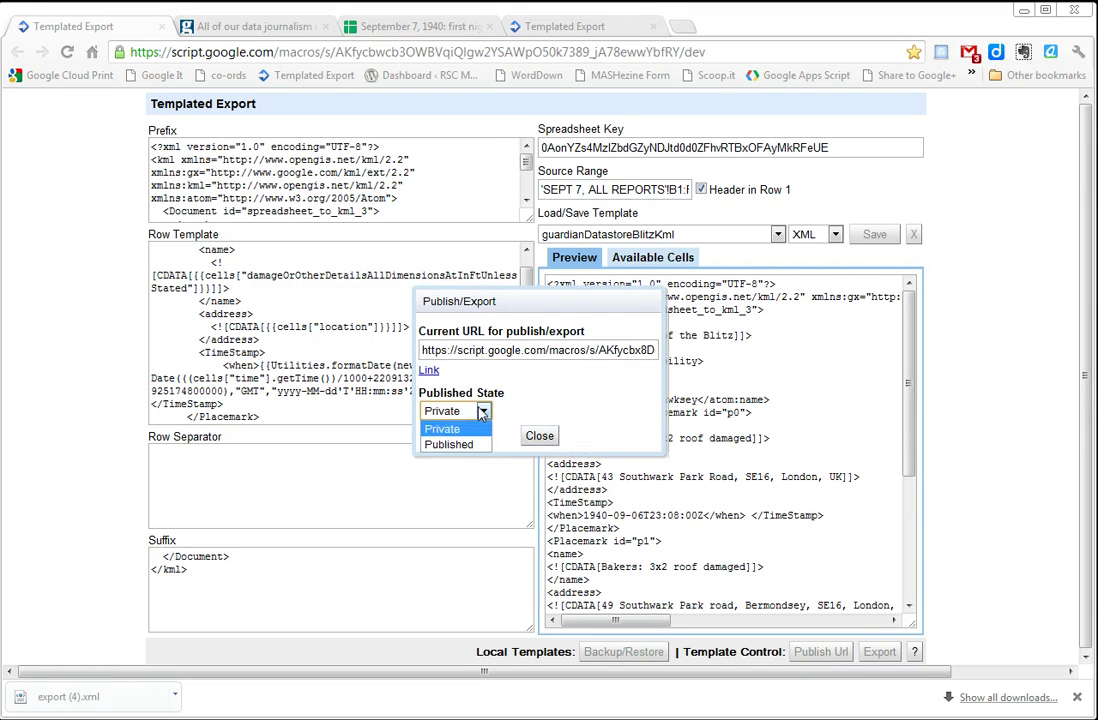
click(455, 443)
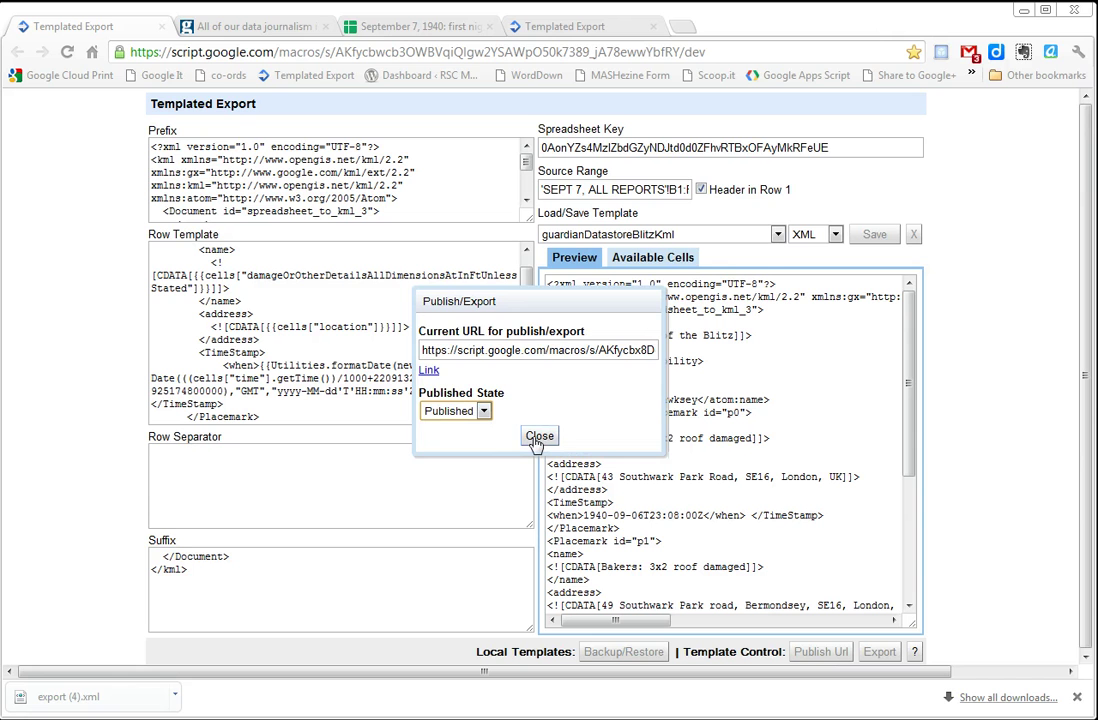
click(538, 437)
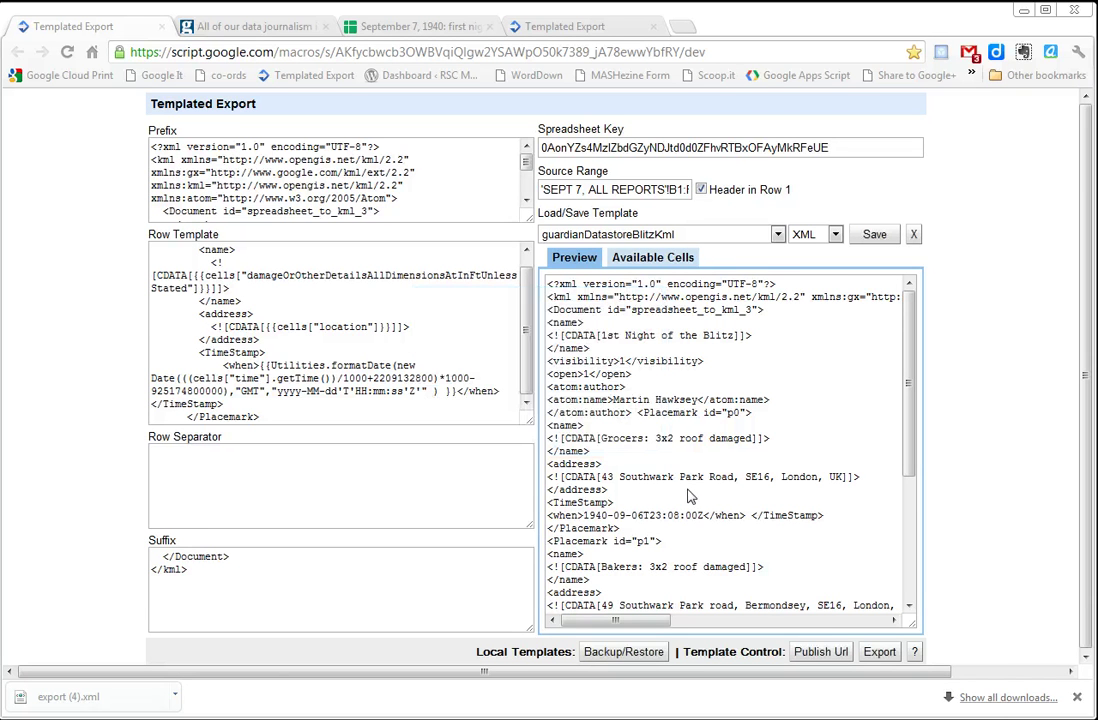
- Export the spreadsheet rows as KML and keep the downloaded export (5).xml file
click(868, 652)
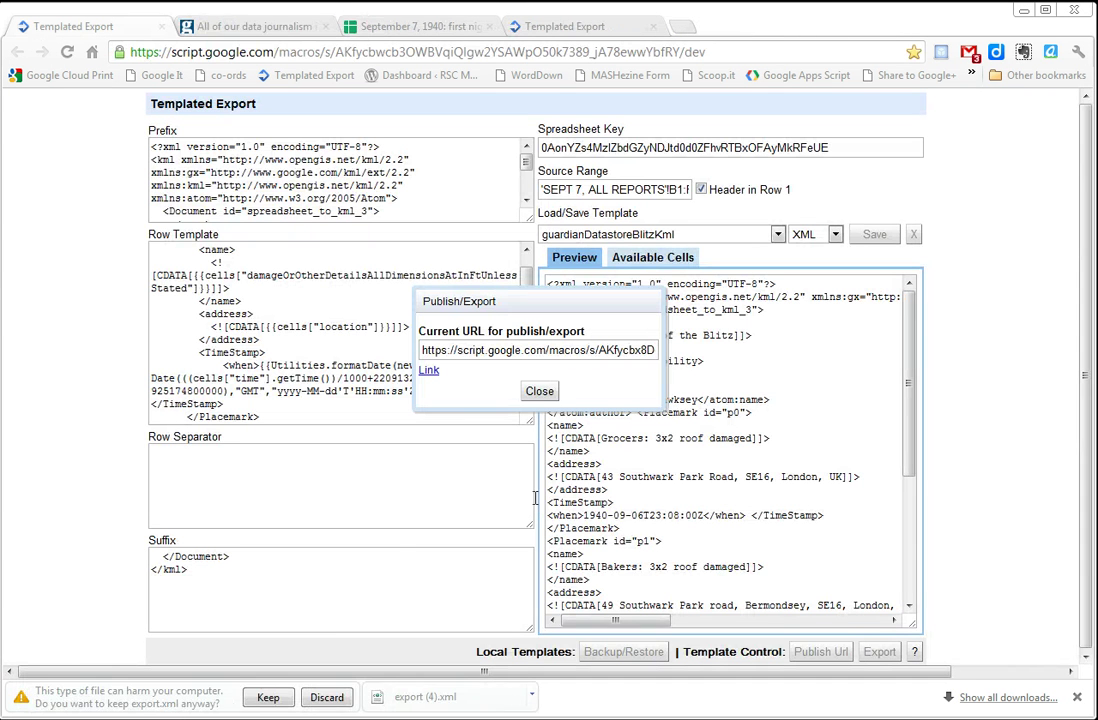
click(268, 697)
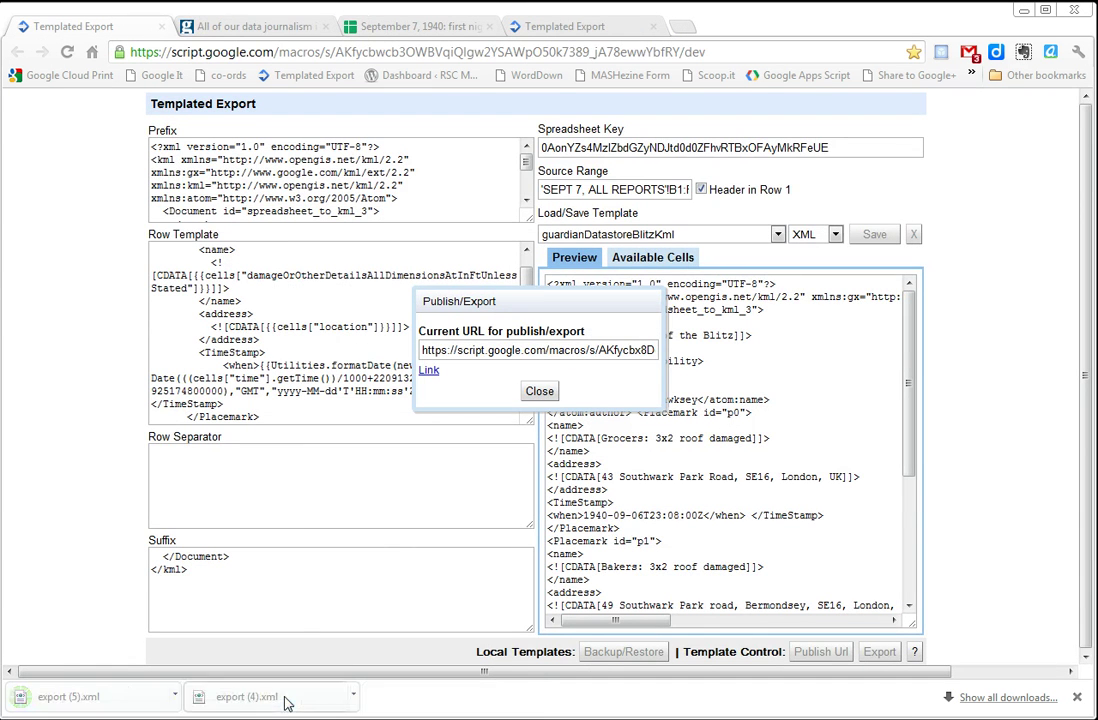
click(176, 697)
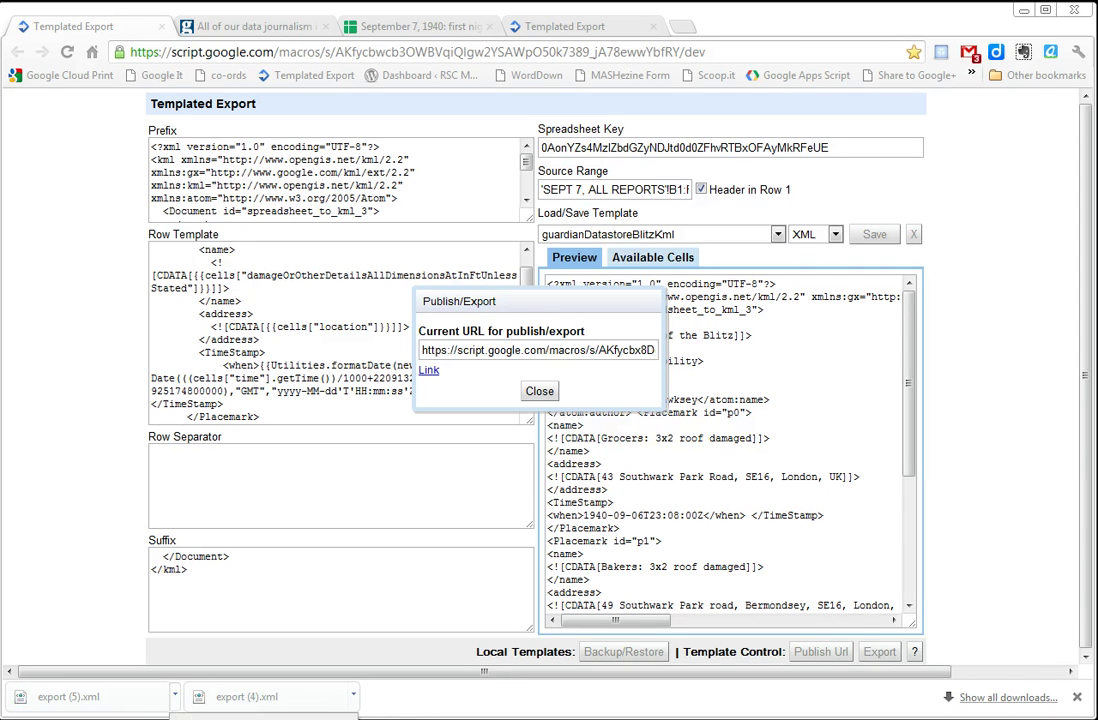
- Rename export (5).xml to export (5).kml in Downloads, accept the extension warning, and close Explorer
click(226, 613)
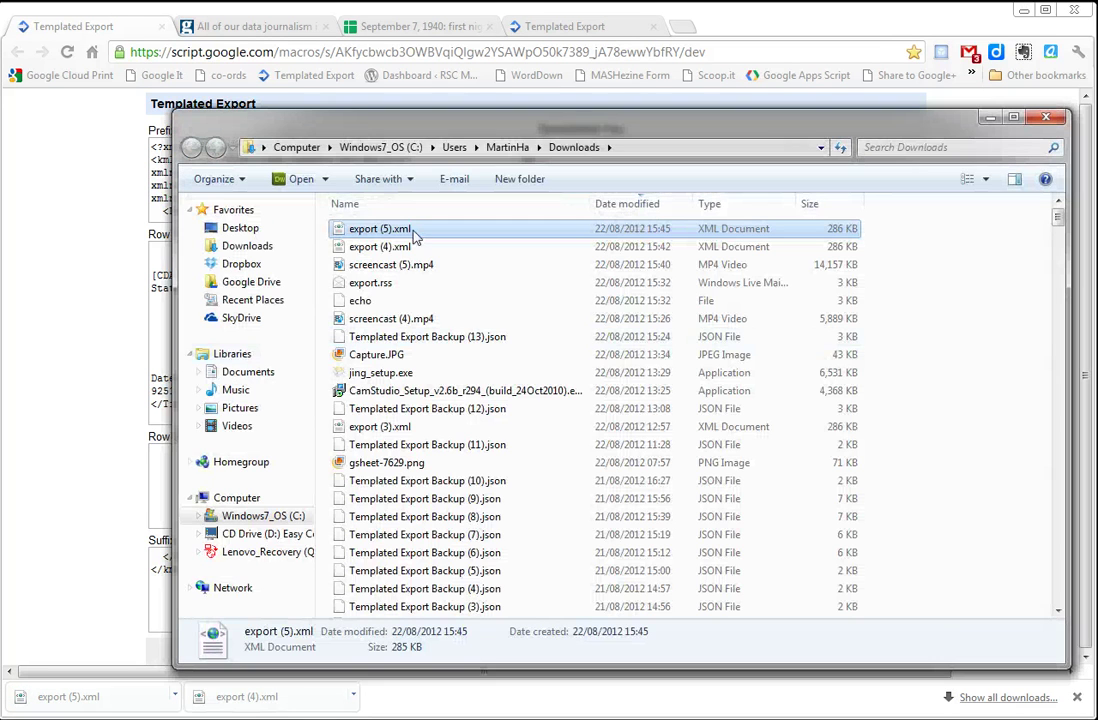
click(416, 229)
click(396, 229)
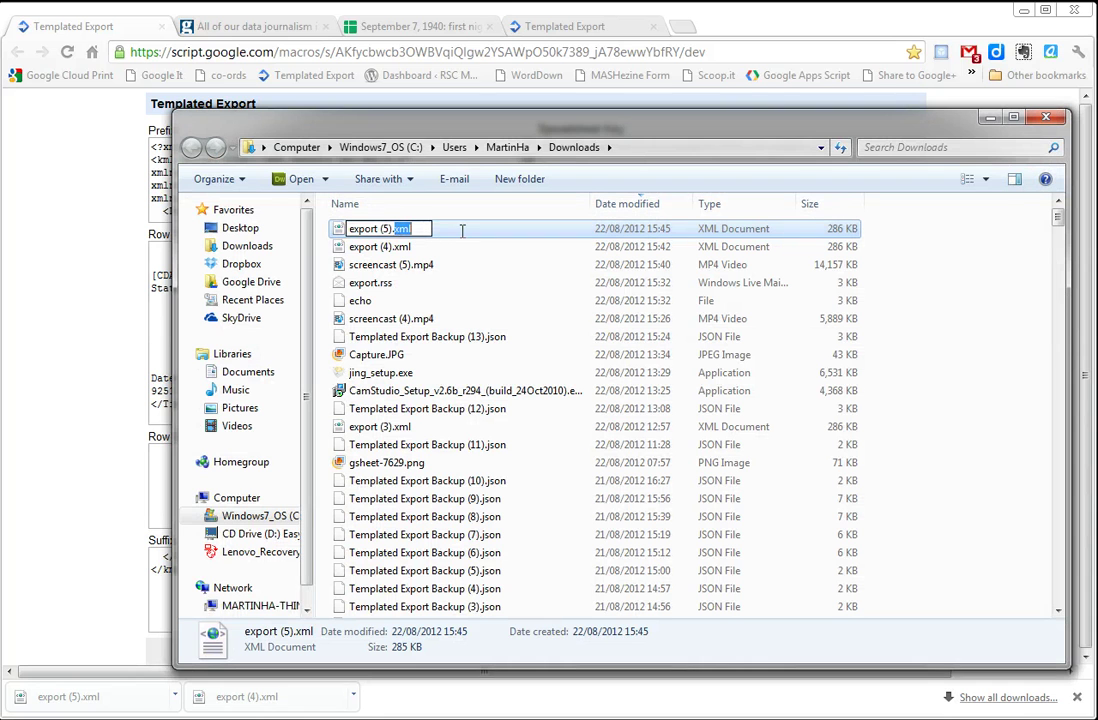
key(shift+End)
text(kml)
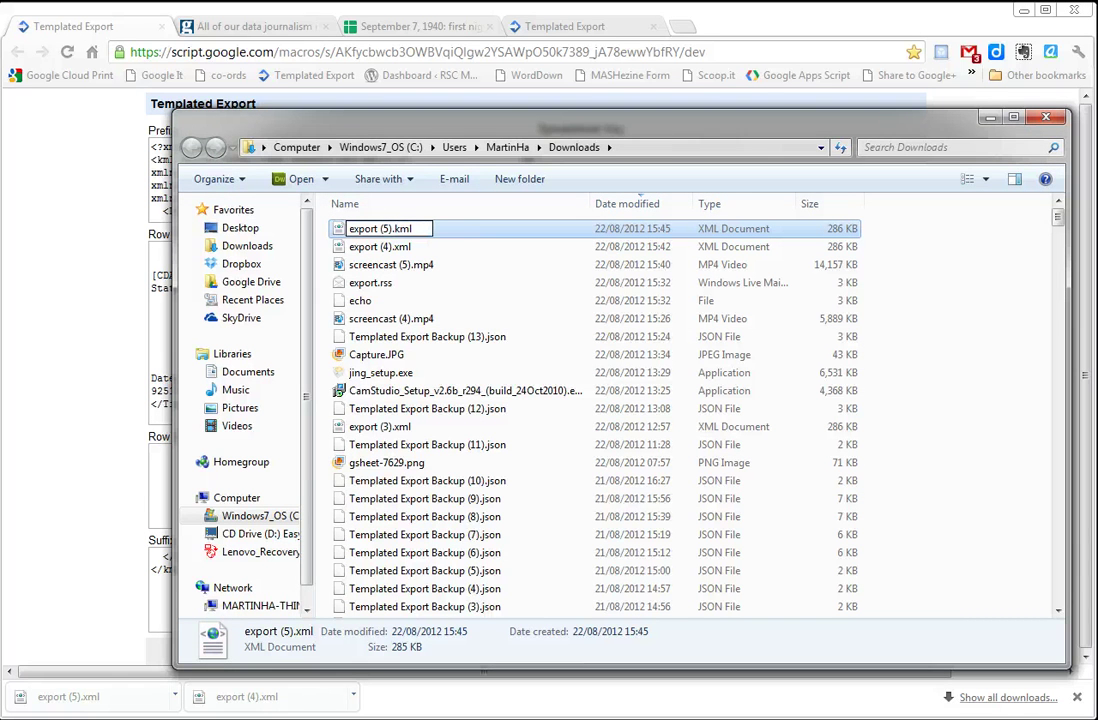
click(421, 248)
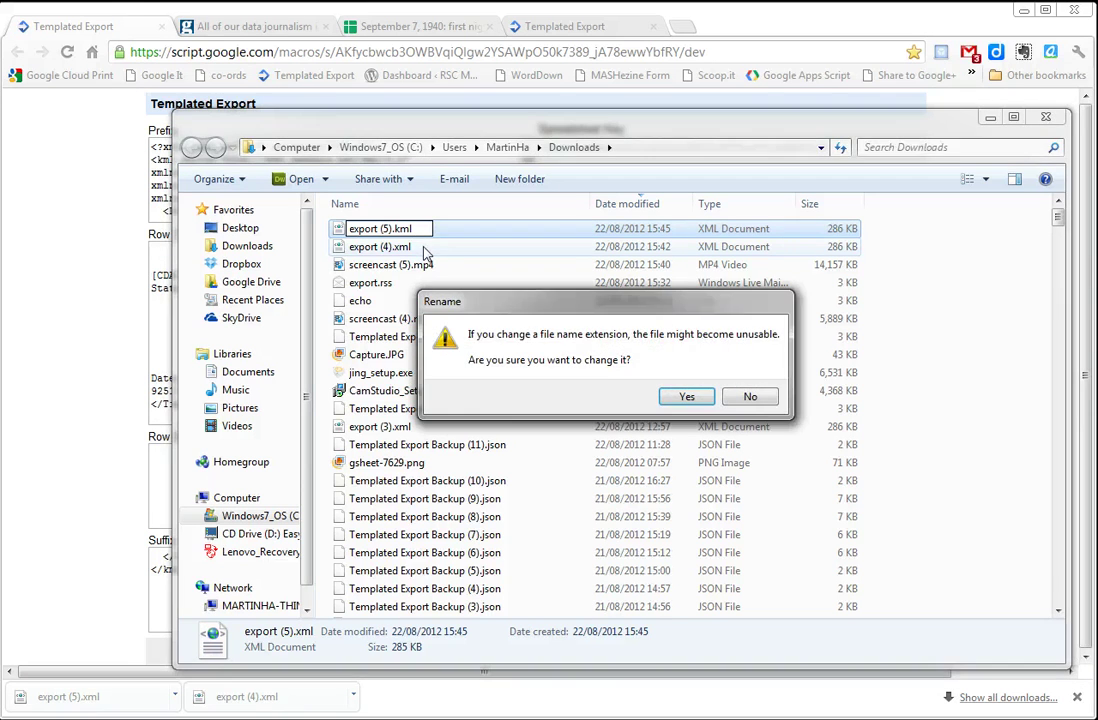
click(684, 397)
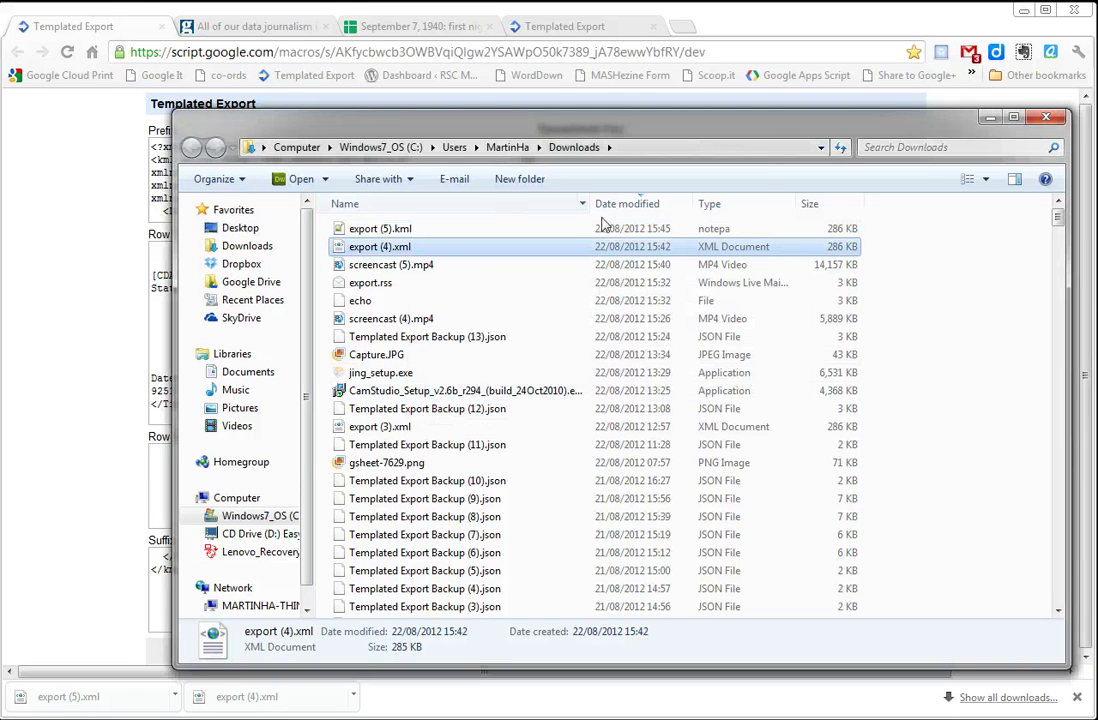
click(1045, 118)
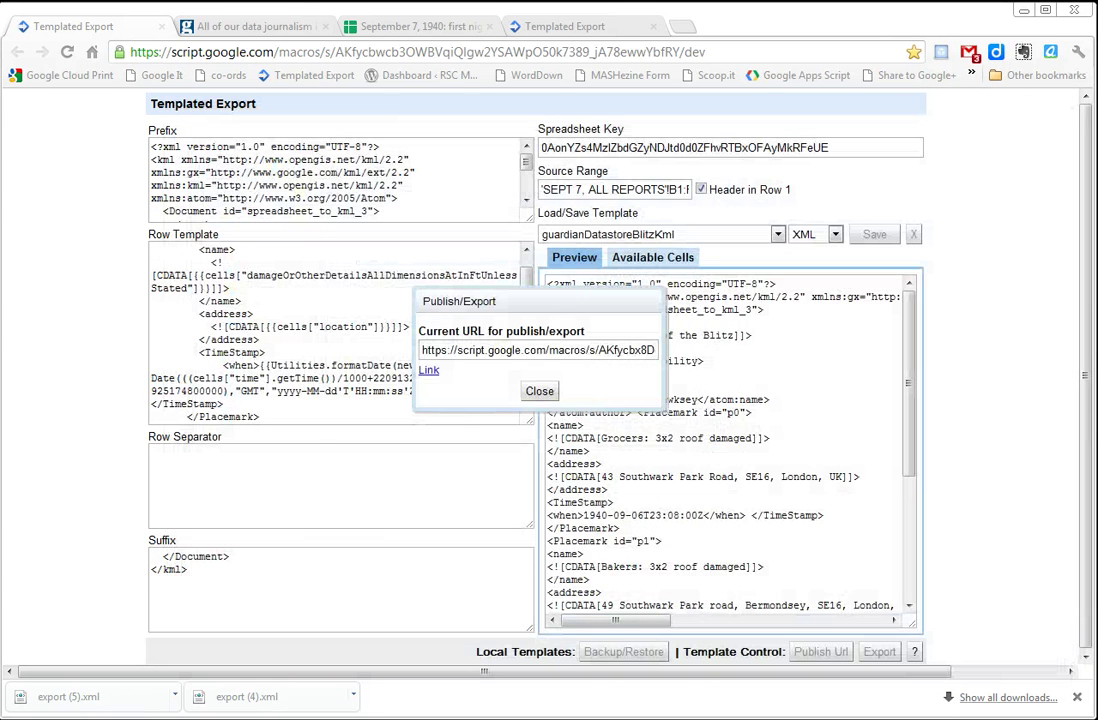
- In Google Earth, open export (5).kml from the Downloads folder
key(alt+Tab)
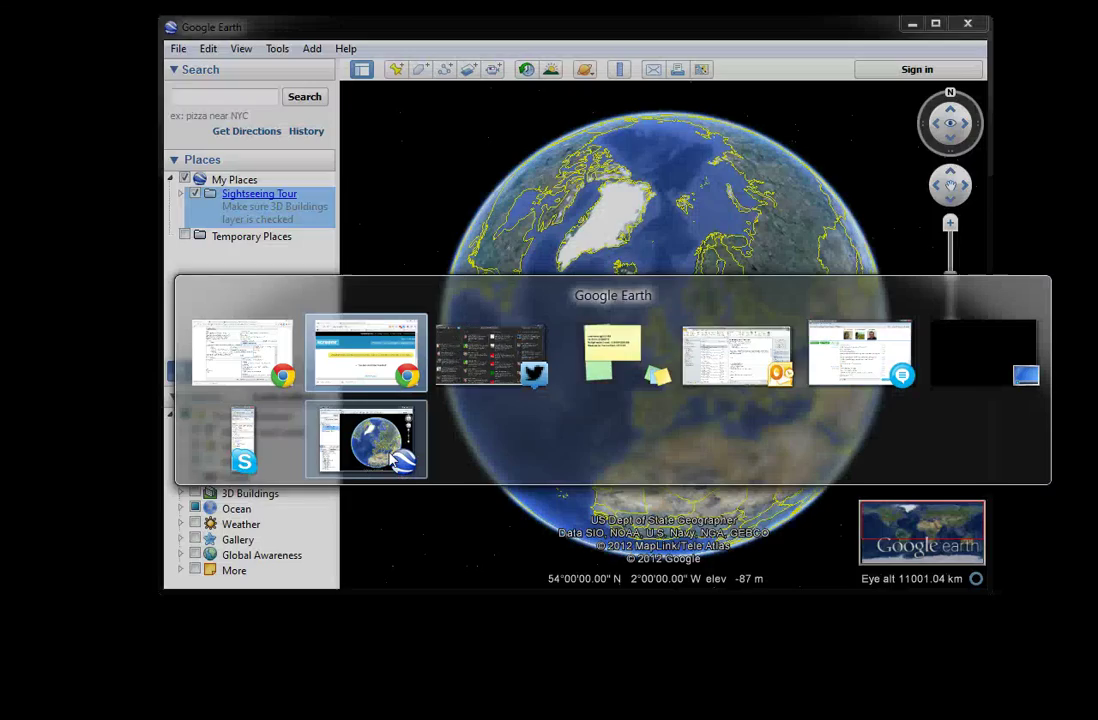
key(Escape)
click(386, 451)
key(alt+Tab)
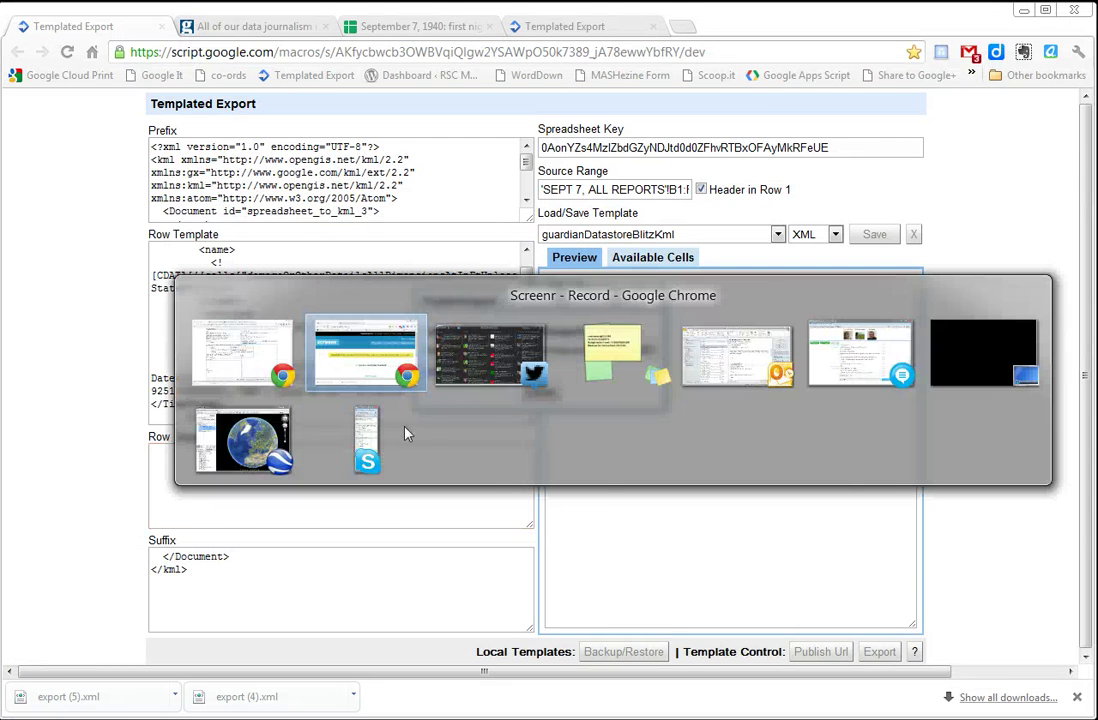
key(Escape)
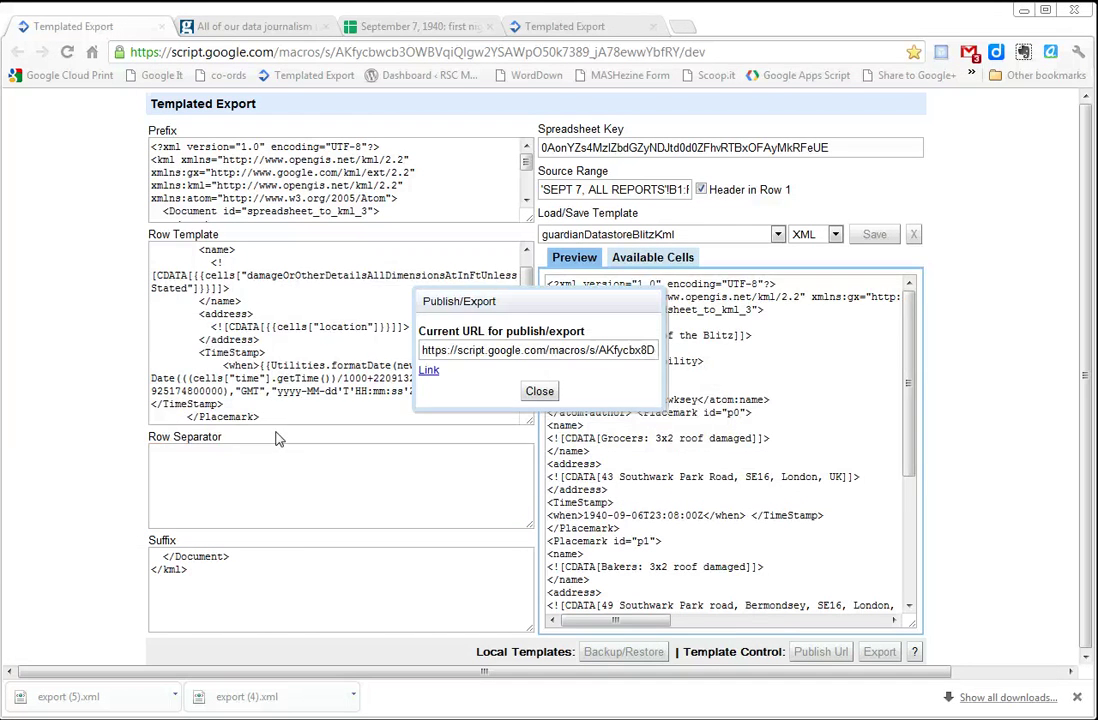
key(alt+Tab)
key(alt+Tab)
key(alt+Tab)
key(alt+Tab)
key(alt+Tab)
key(alt+Tab)
key(alt+Tab)
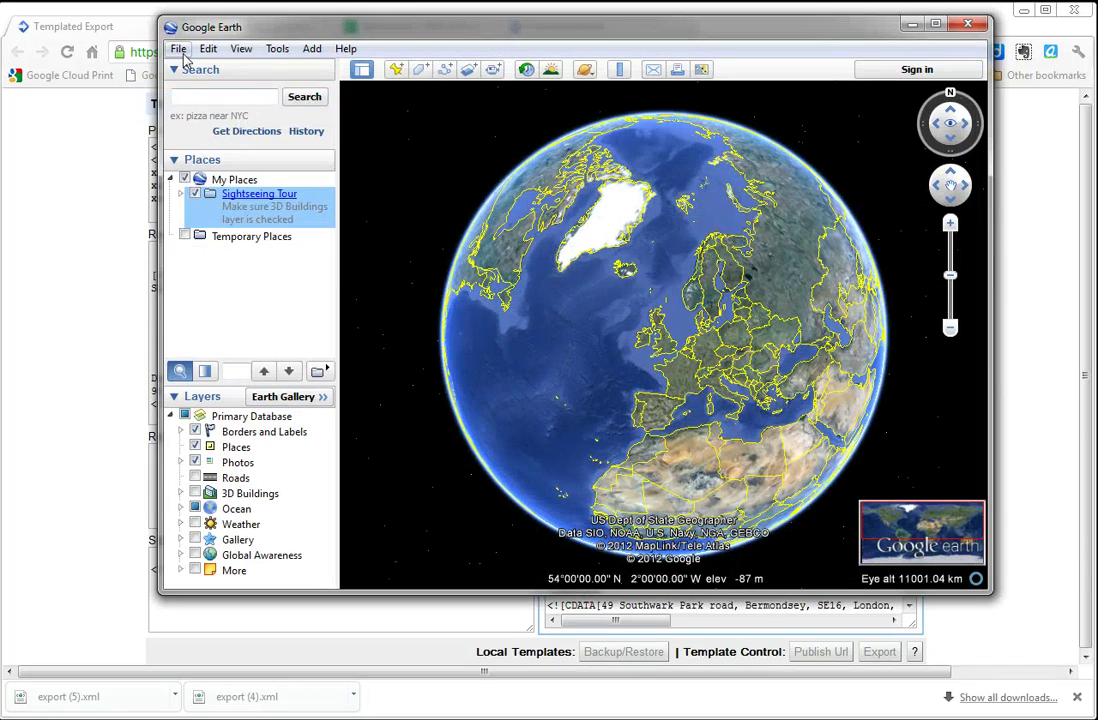
click(178, 48)
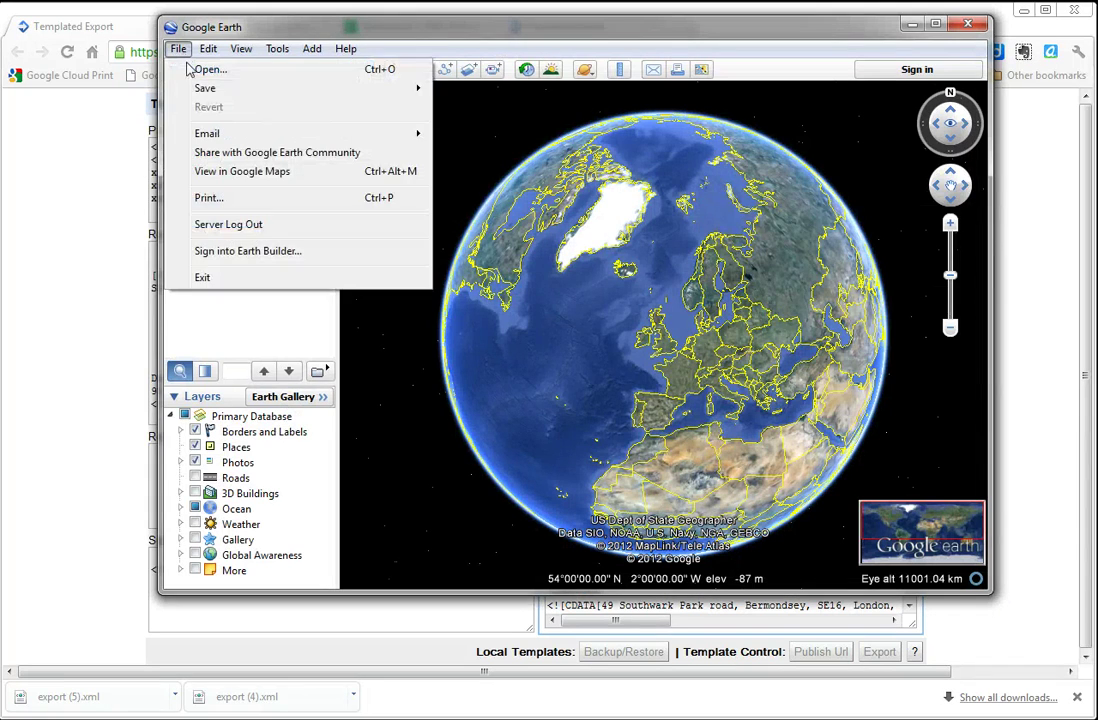
click(205, 69)
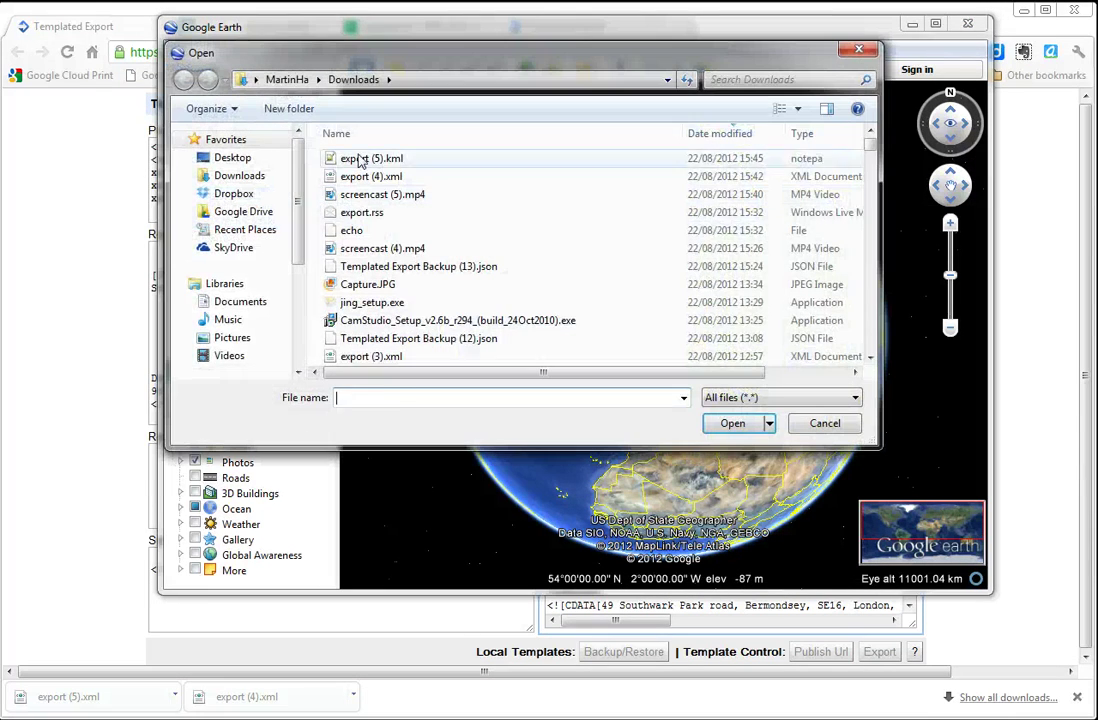
click(360, 162)
click(731, 423)
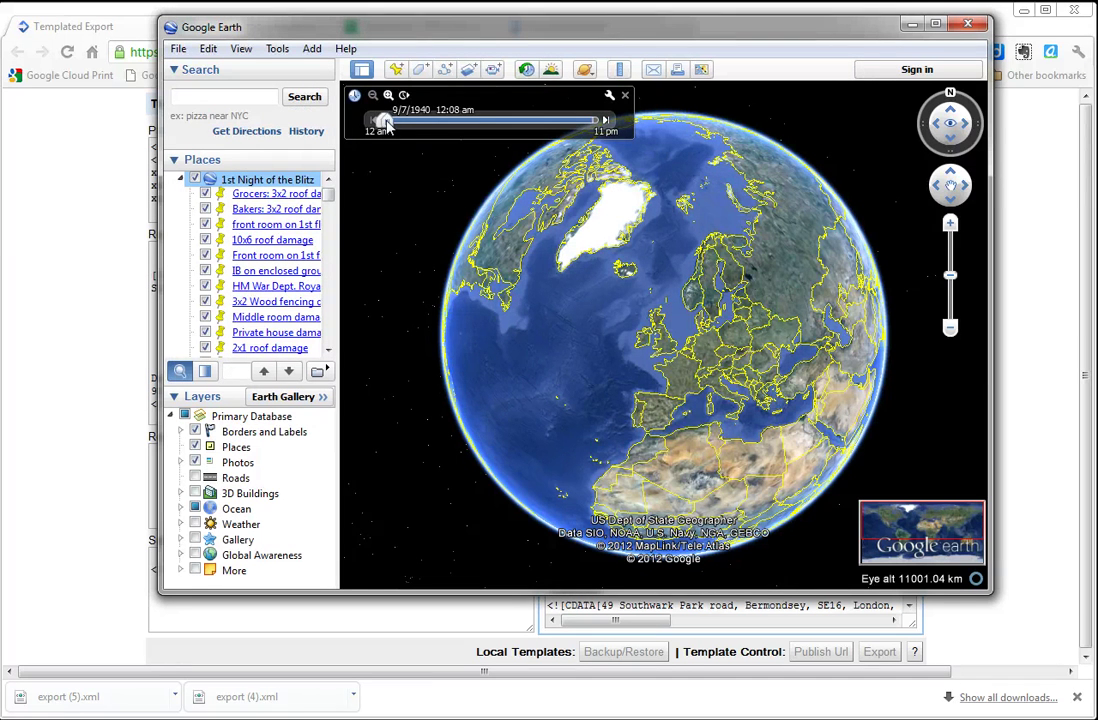
- Widen the time window to 11:59 pm, zoom into London, inspect a damage placemark, then shift to 12:08 am
drag(388, 124, 573, 127)
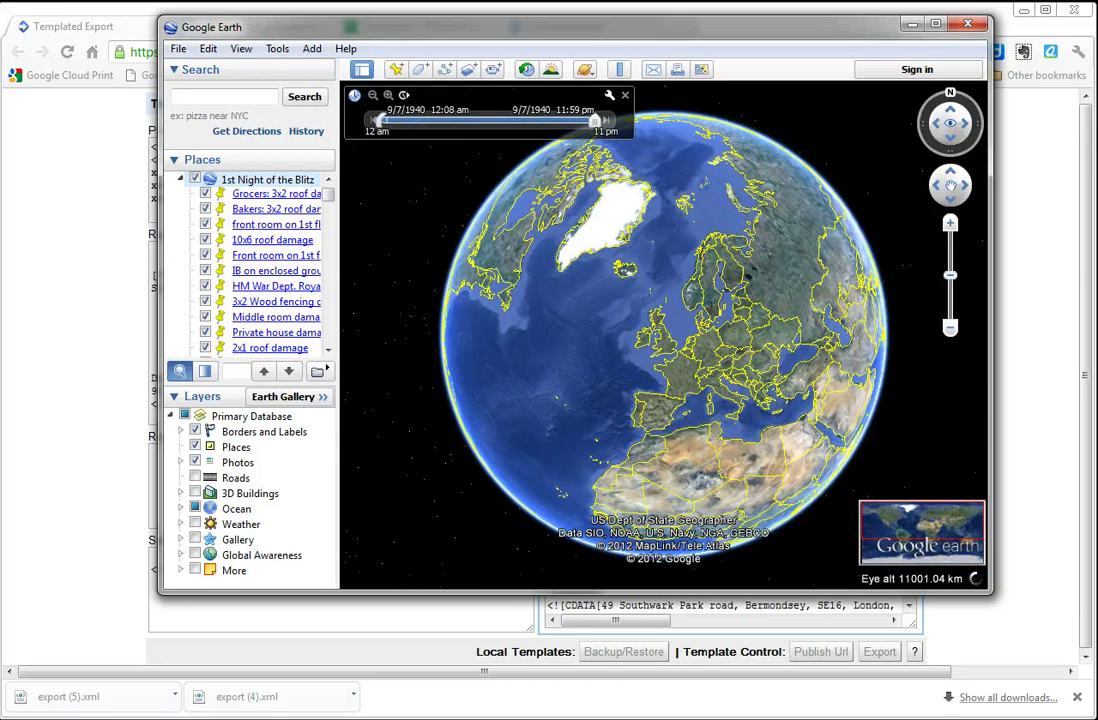
scroll(660, 290, up, 5)
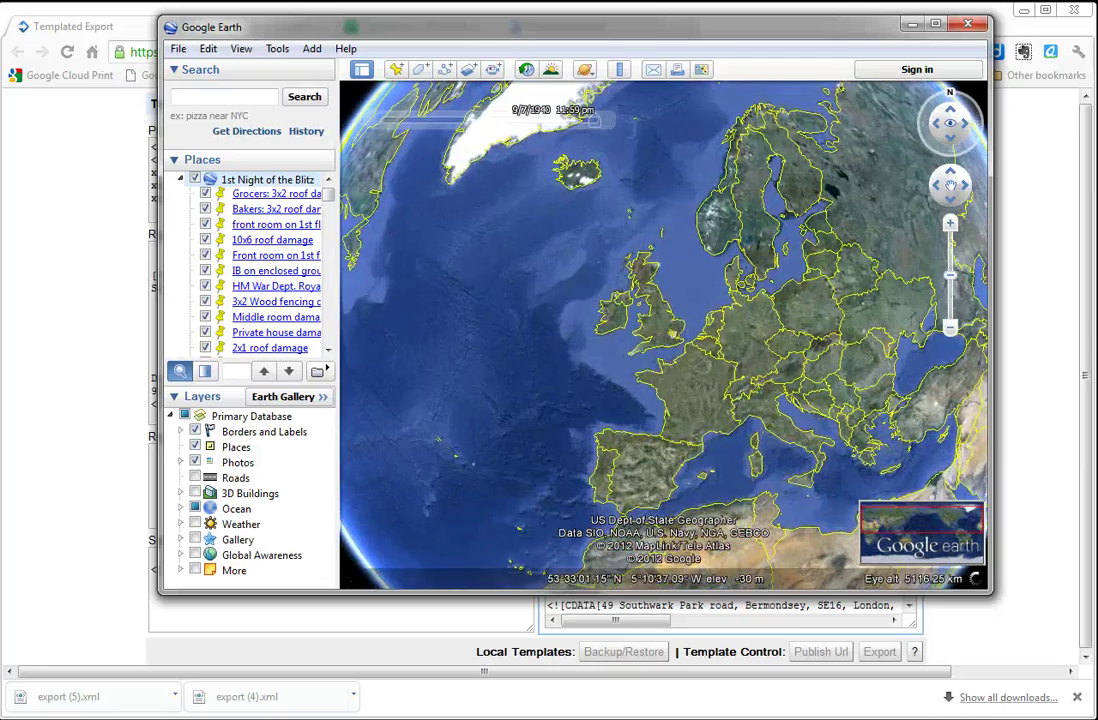
scroll(680, 328, up, 5)
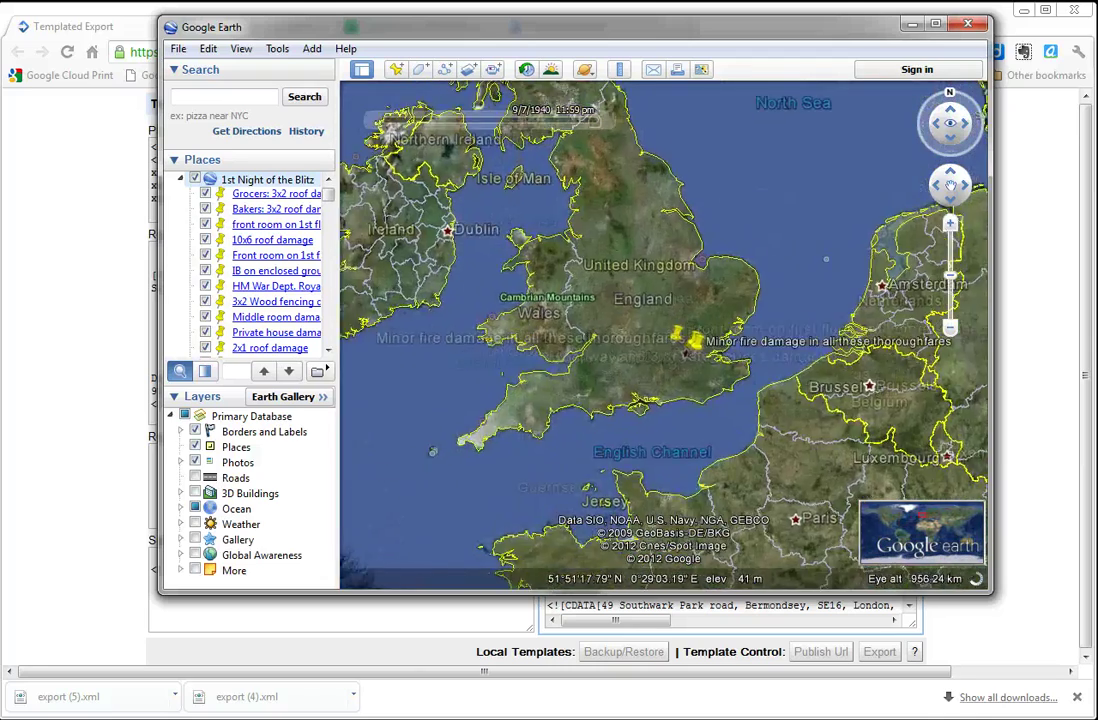
scroll(705, 330, up, 5)
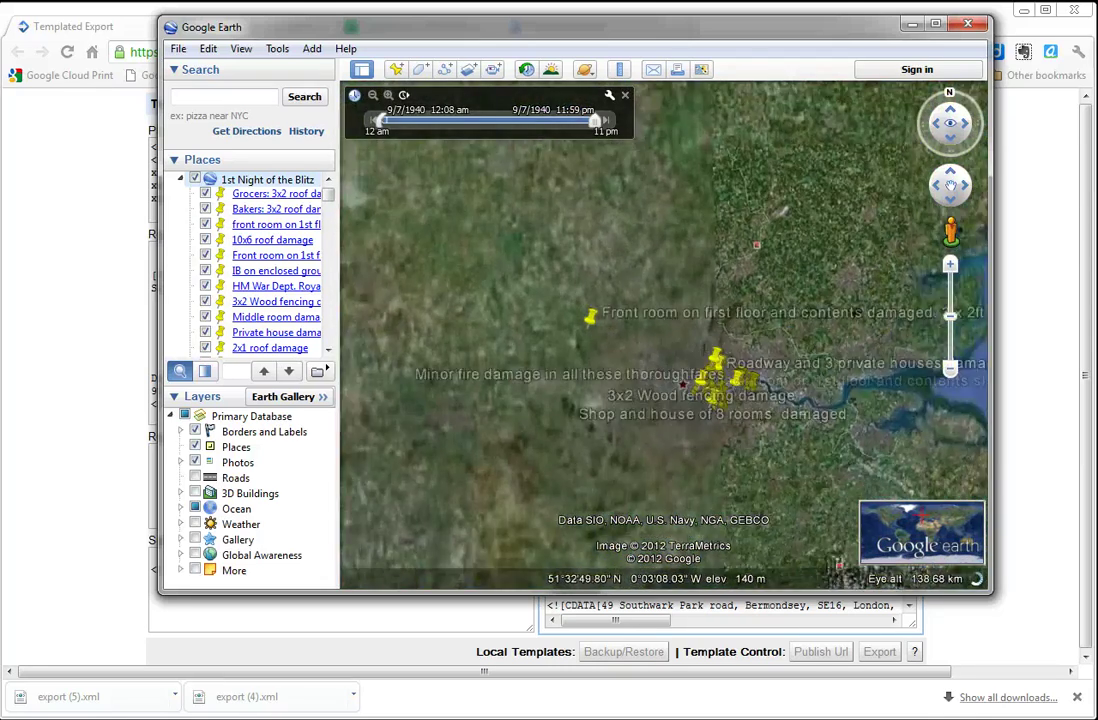
scroll(710, 402, up, 5)
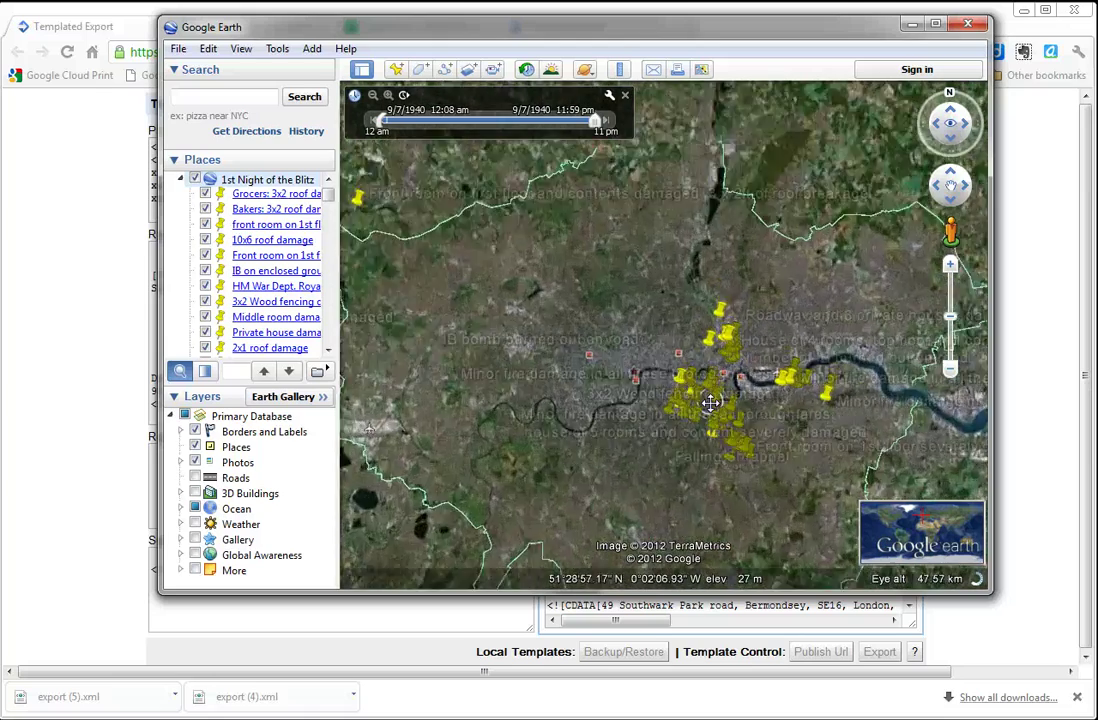
scroll(710, 402, up, 3)
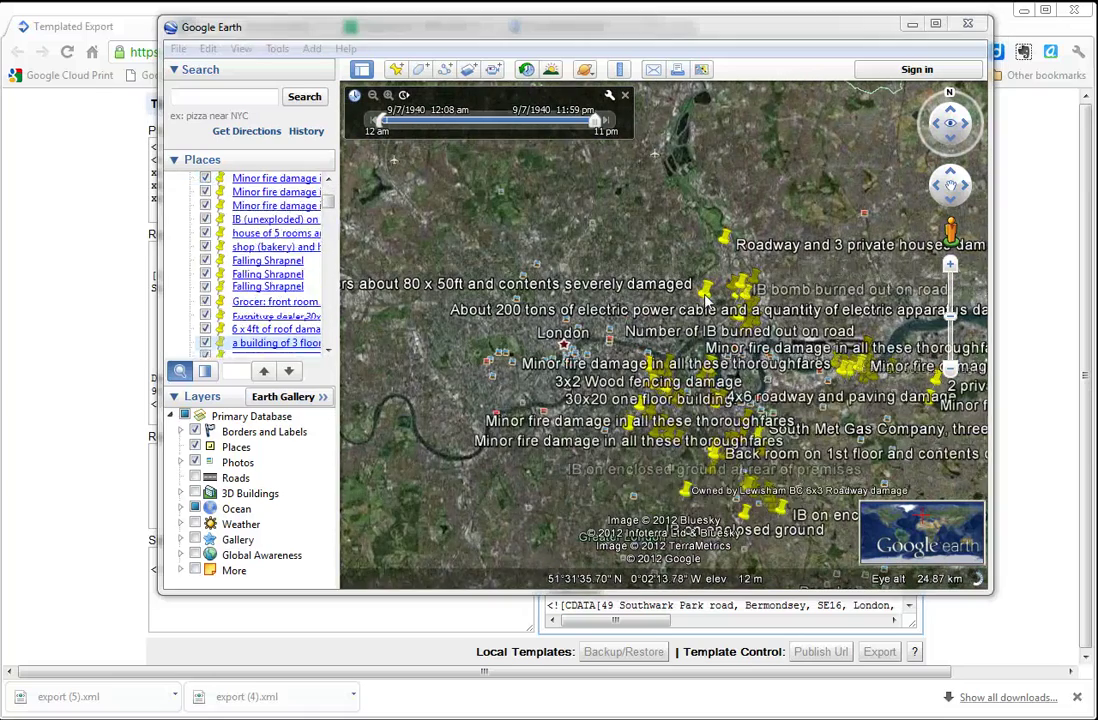
click(705, 297)
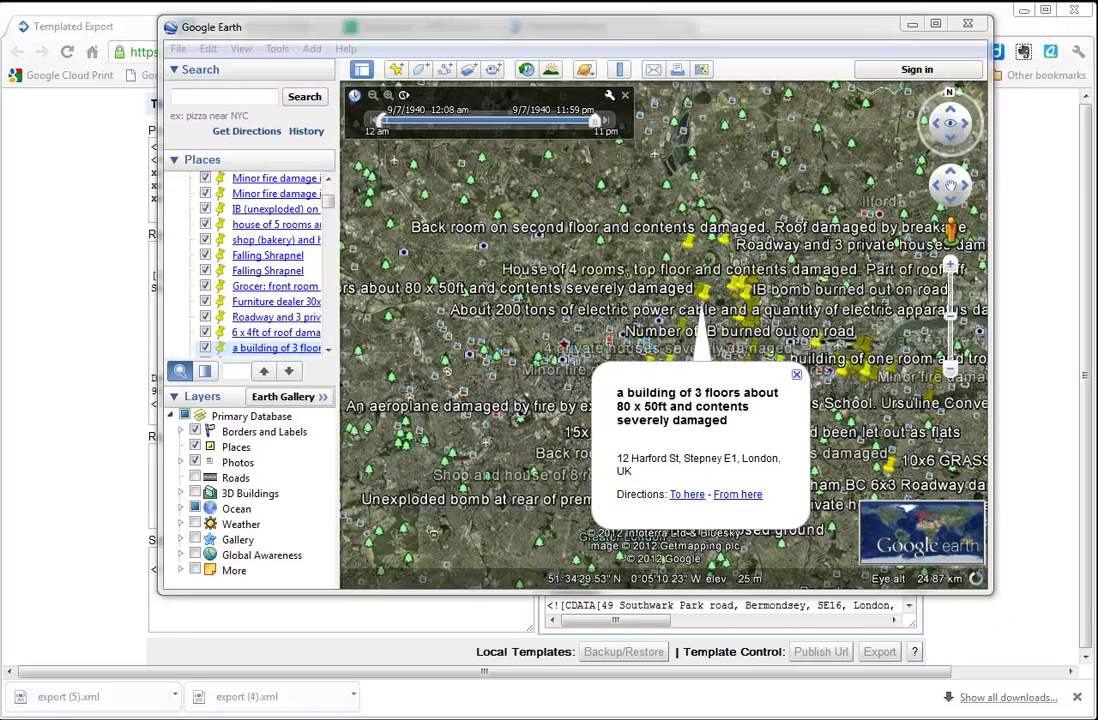
drag(596, 121, 386, 122)
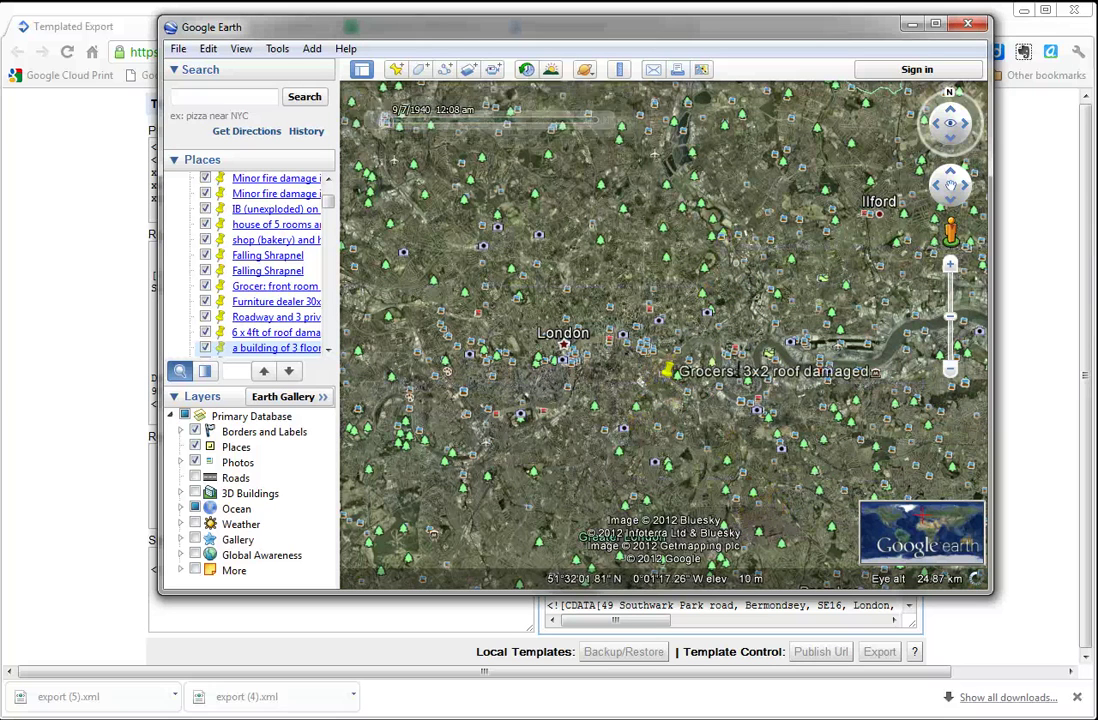